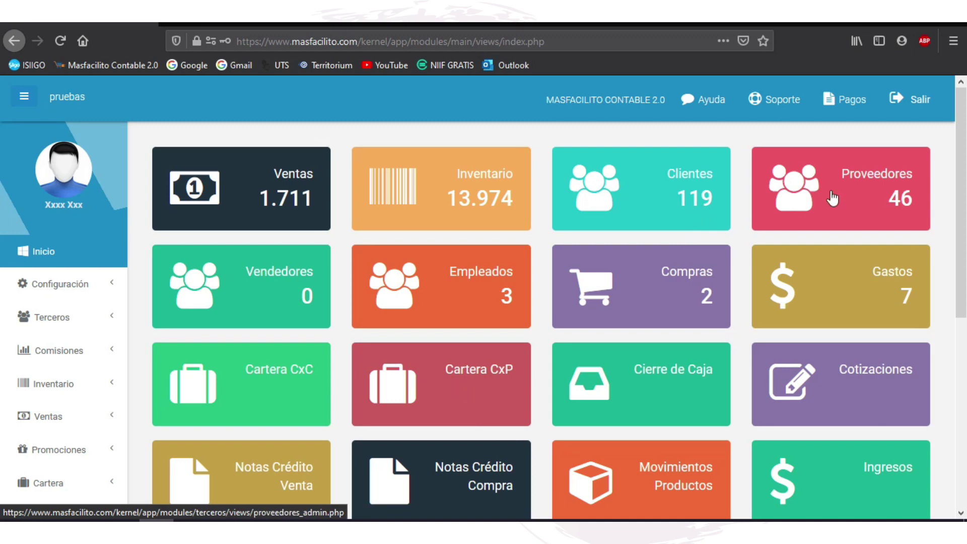
Step: Open the Catálogo Cuentas tile from the dashboard to load the Plan único de cuentas Maestro tree
{"action": "scroll", "coordinate": [803, 266], "scroll_direction": "down", "scroll_amount": 1}
{"action": "scroll", "coordinate": [806, 302], "scroll_direction": "down", "scroll_amount": 2}
{"action": "scroll", "coordinate": [680, 443], "scroll_direction": "down", "scroll_amount": 4}
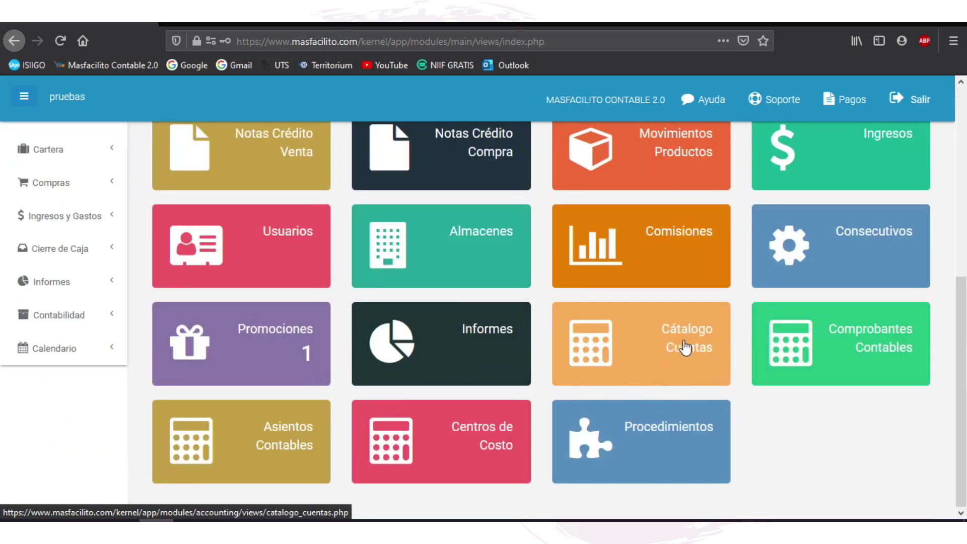
{"action": "scroll", "coordinate": [662, 328], "scroll_direction": "up", "scroll_amount": 7}
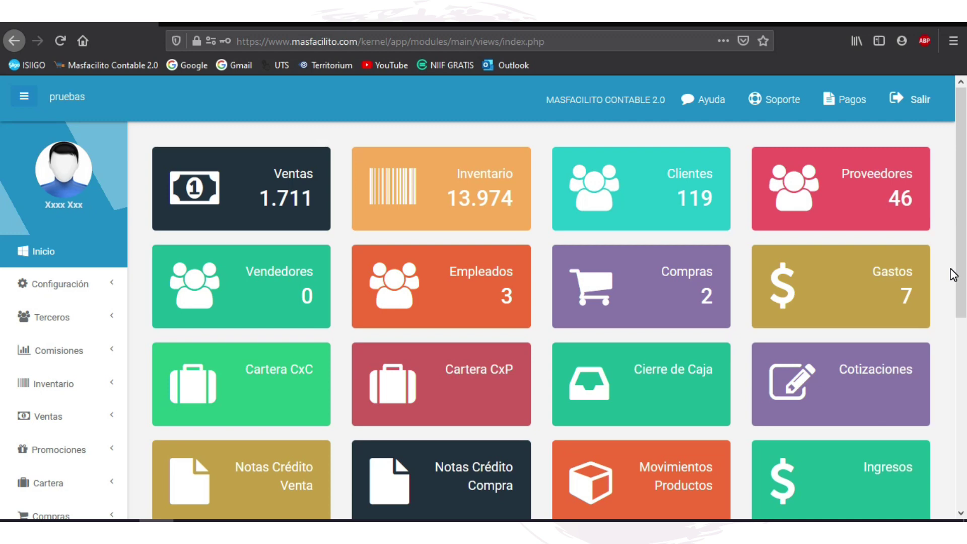
{"action": "scroll", "coordinate": [703, 244], "scroll_direction": "down", "scroll_amount": 7}
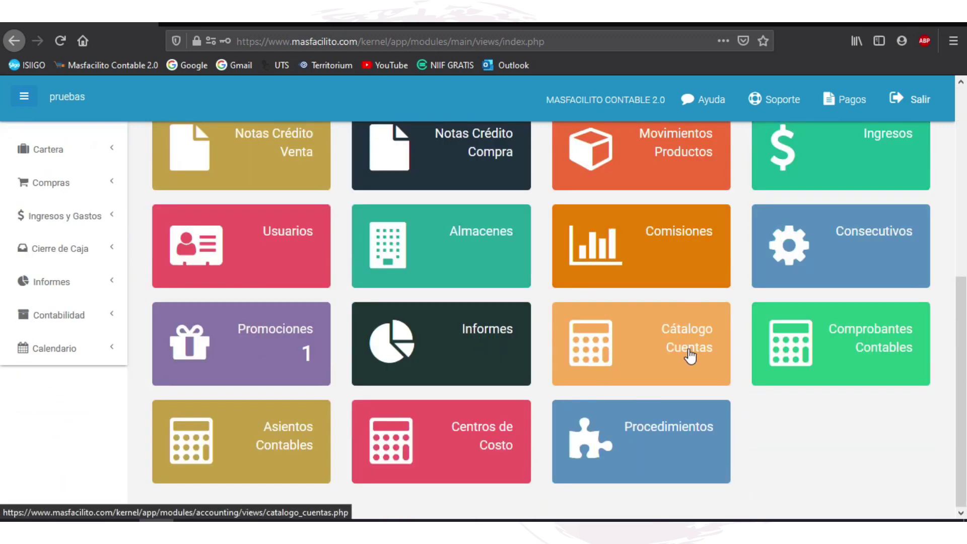
{"action": "left_click", "coordinate": [690, 356]}
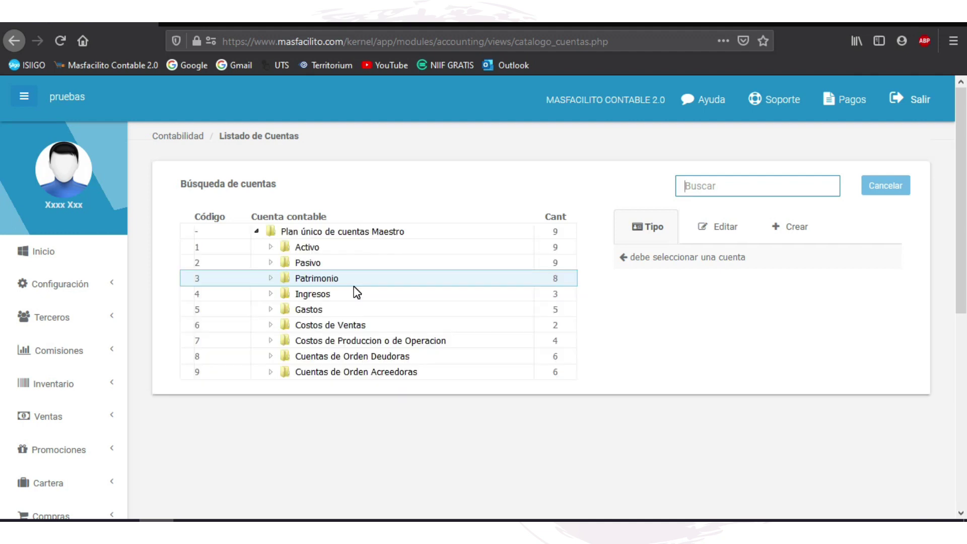
Step: Expand Activo, Inventarios and Productos Terminados (1430) in the account tree
{"action": "left_click", "coordinate": [316, 247]}
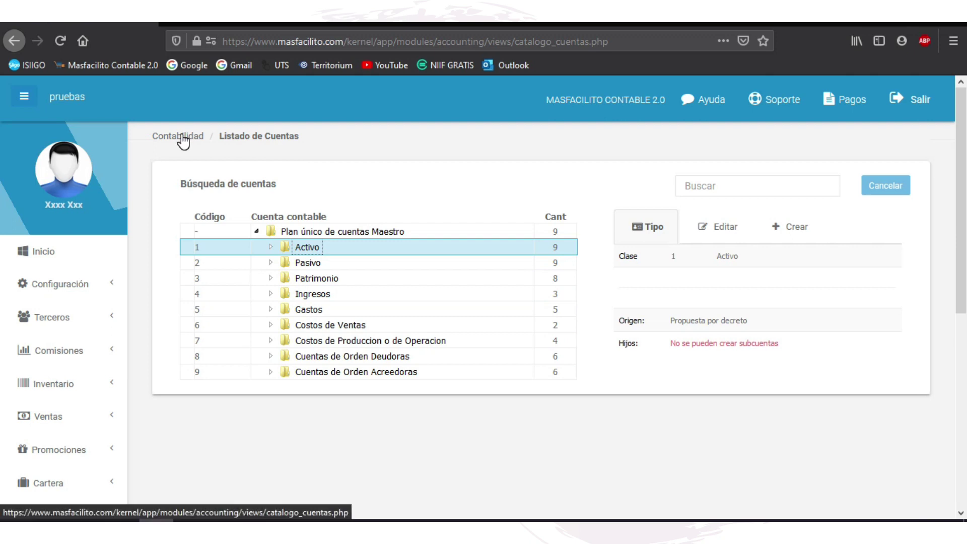
{"action": "left_click", "coordinate": [271, 247]}
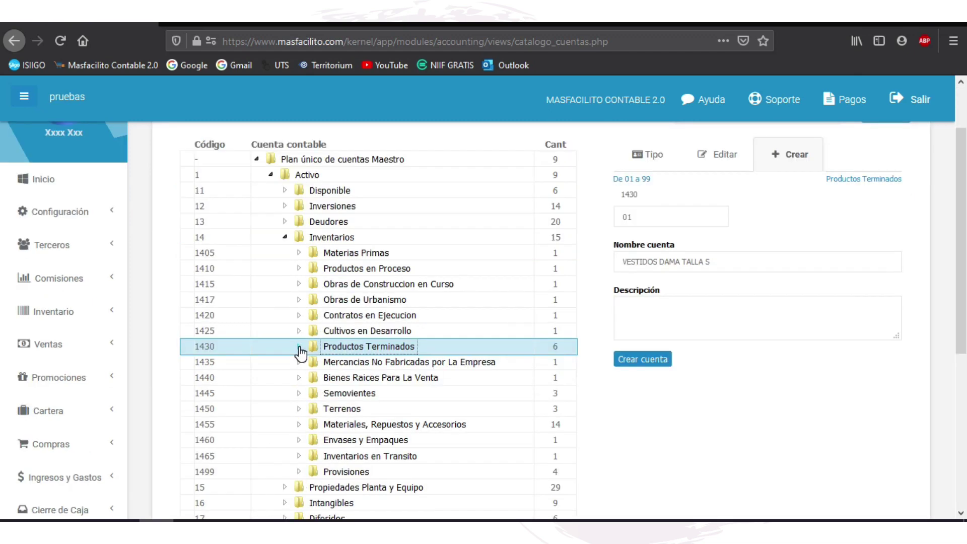
{"action": "left_click", "coordinate": [299, 347]}
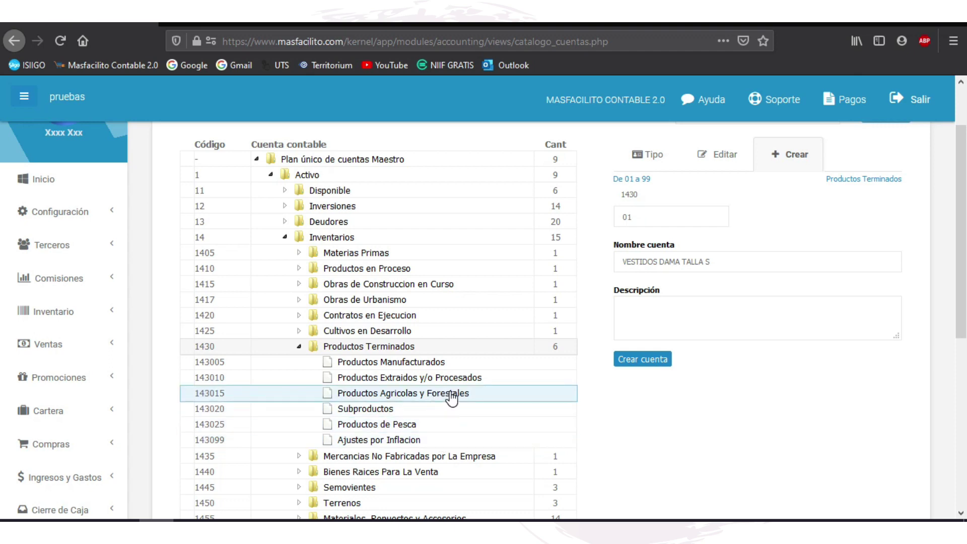
{"action": "scroll", "coordinate": [605, 416], "scroll_direction": "up", "scroll_amount": 3}
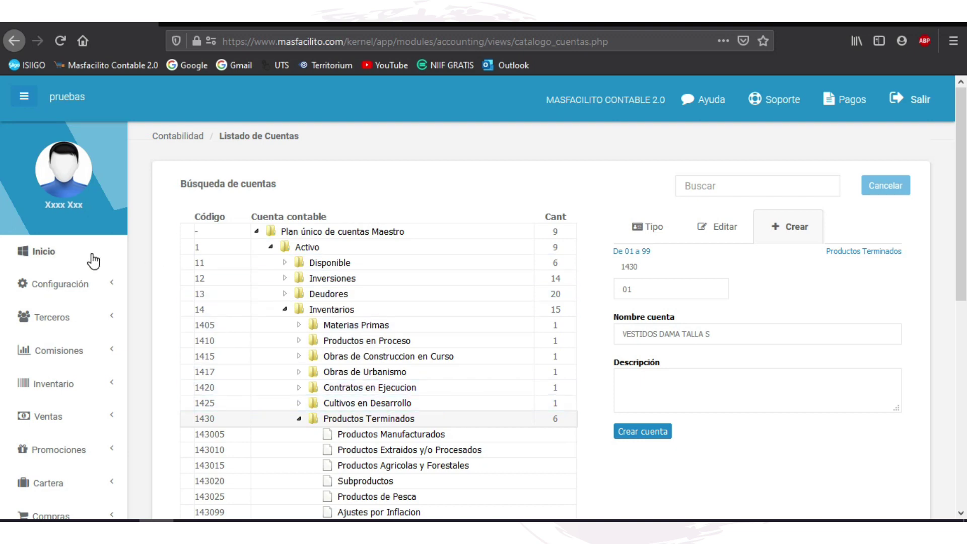
Step: Go from Inicio to Terceros › Proveedores to list the 48 registered suppliers
{"action": "left_click", "coordinate": [39, 252]}
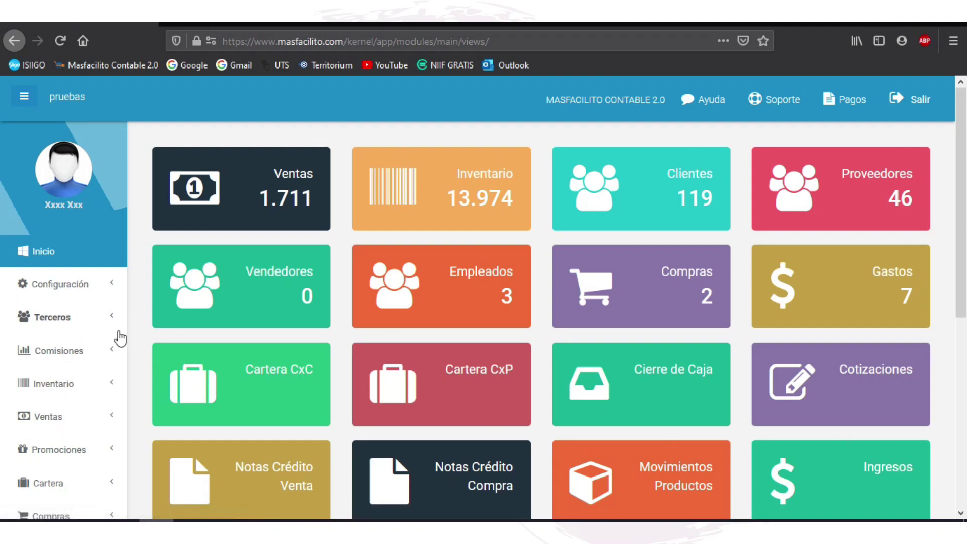
{"action": "left_click", "coordinate": [112, 316]}
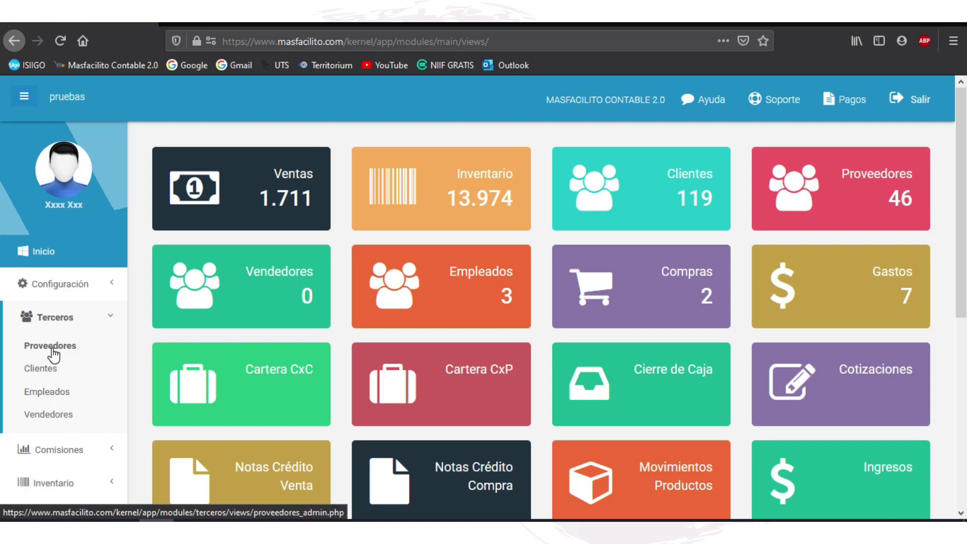
{"action": "left_click", "coordinate": [25, 347]}
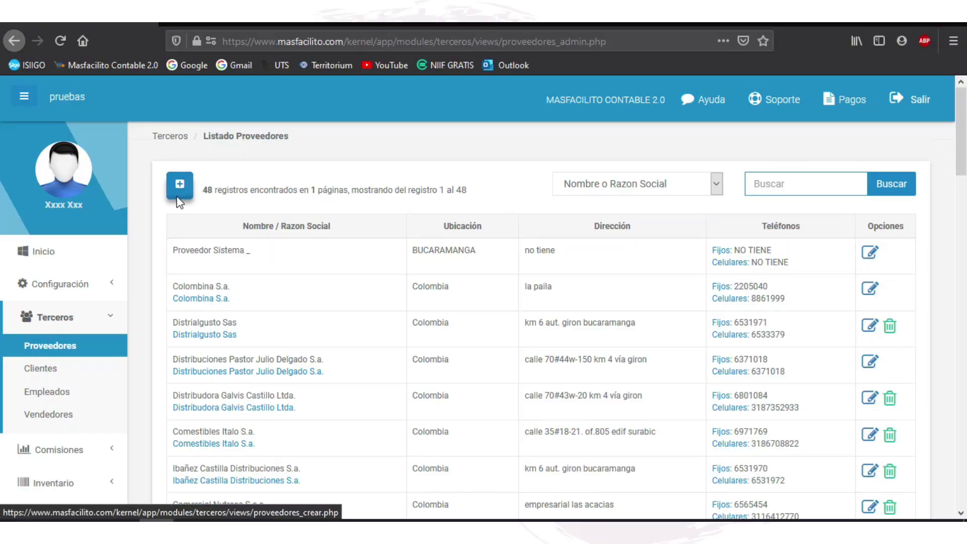
Step: Start a new supplier, entering her first surname and commercial name CONTADOS
{"action": "left_click", "coordinate": [187, 190]}
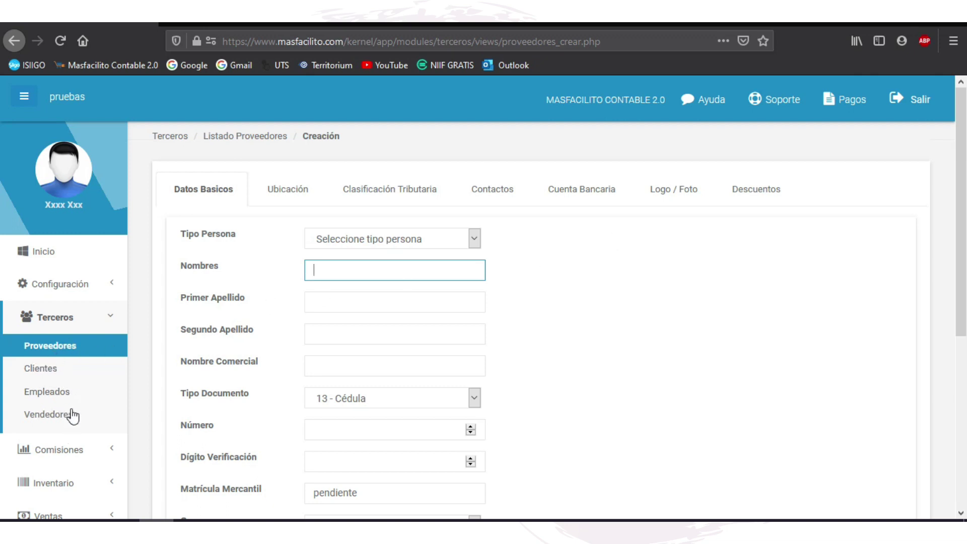
{"action": "left_click", "coordinate": [372, 265]}
{"action": "left_click", "coordinate": [367, 294]}
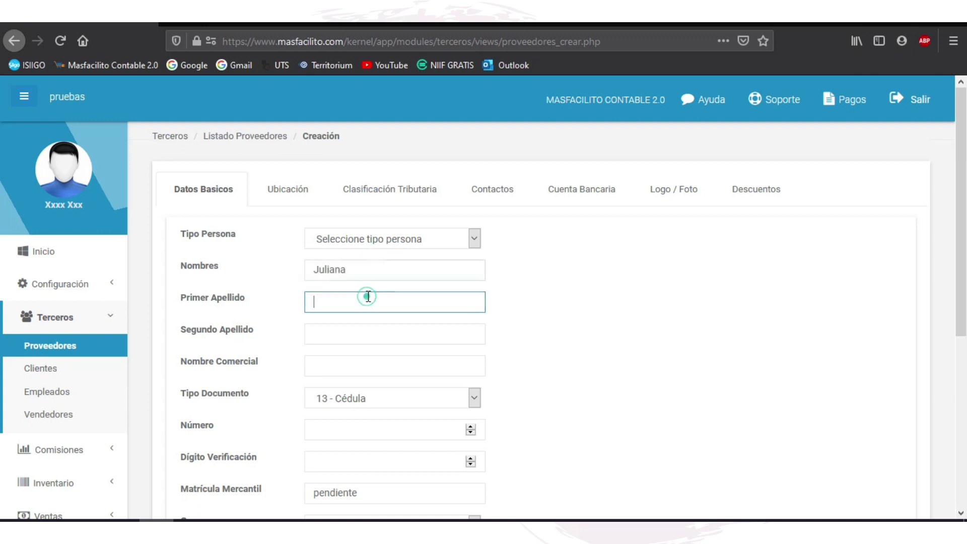
{"action": "type", "text": "Mateus"}
{"action": "left_click", "coordinate": [349, 364]}
{"action": "type", "text": "CONTADOS"}
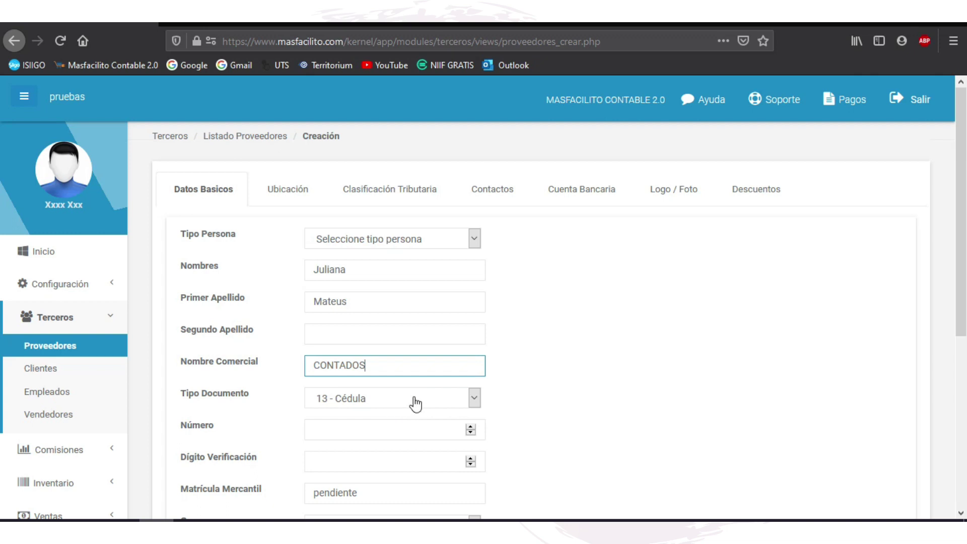
Step: Keep document type 13 - Cédula and enter the supplier's identity document number
{"action": "left_click", "coordinate": [412, 401]}
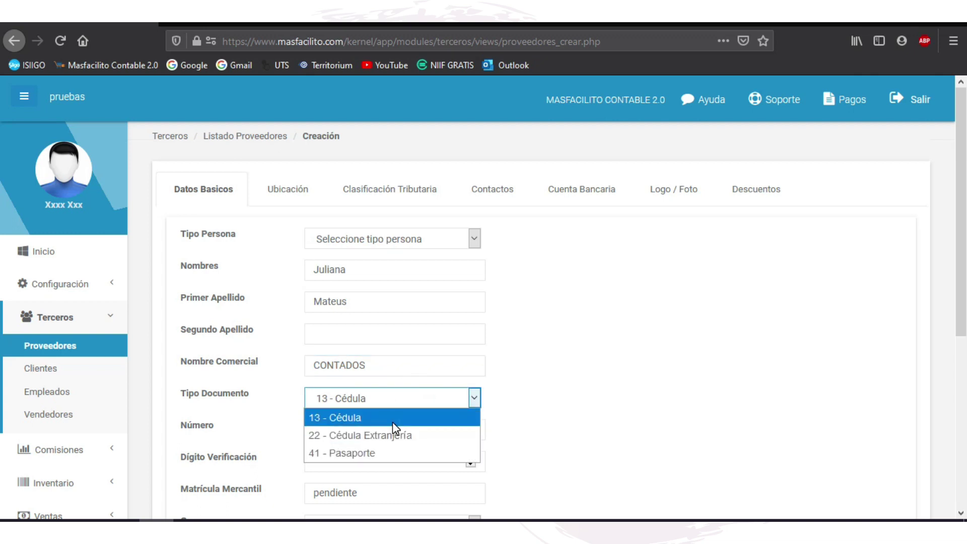
{"action": "left_click", "coordinate": [392, 421]}
{"action": "left_click", "coordinate": [371, 428]}
{"action": "scroll", "coordinate": [523, 353], "scroll_direction": "down", "scroll_amount": 1}
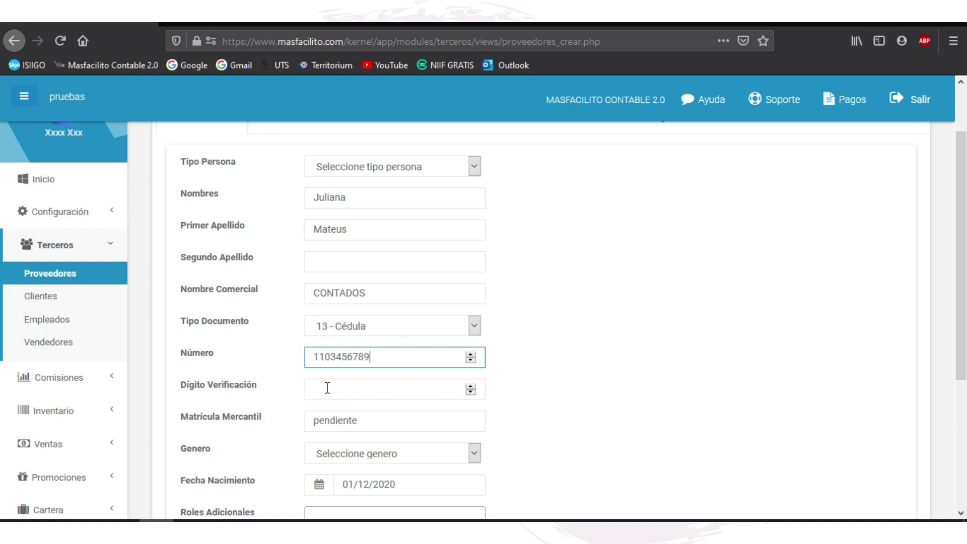
{"action": "left_click", "coordinate": [387, 417]}
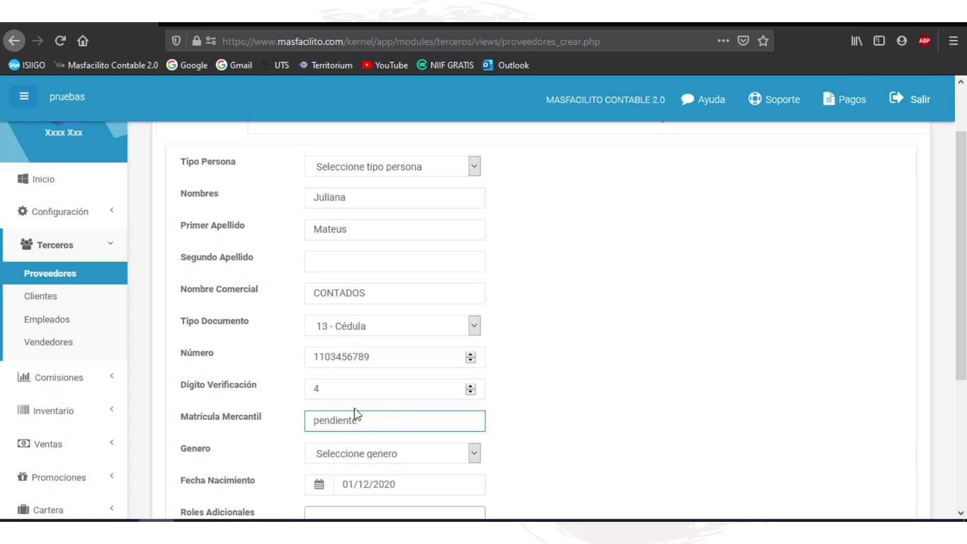
Step: Set the supplier's gender to Femenino, add the Cliente role, and try saving
{"action": "scroll", "coordinate": [510, 409], "scroll_direction": "down", "scroll_amount": 3}
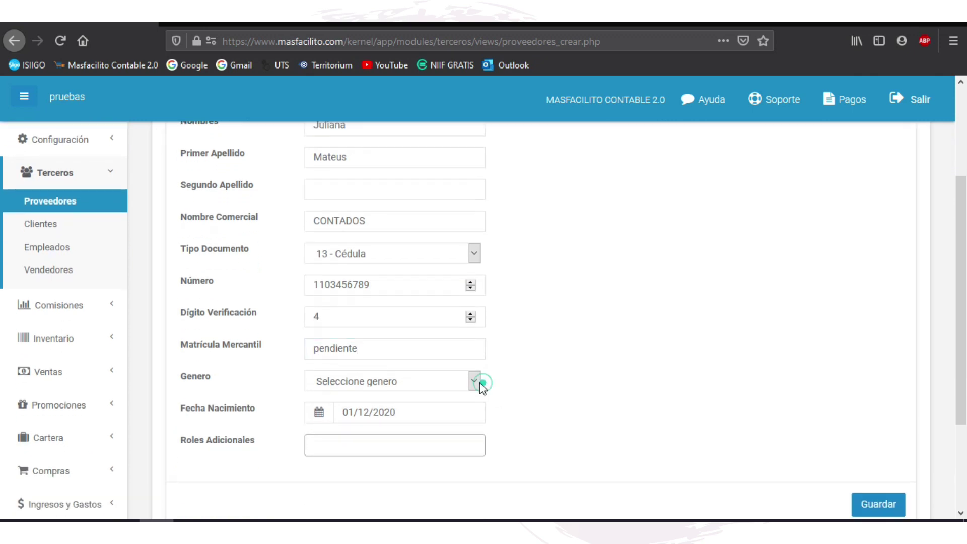
{"action": "left_click", "coordinate": [480, 382]}
{"action": "left_click", "coordinate": [403, 393]}
{"action": "left_click", "coordinate": [364, 444]}
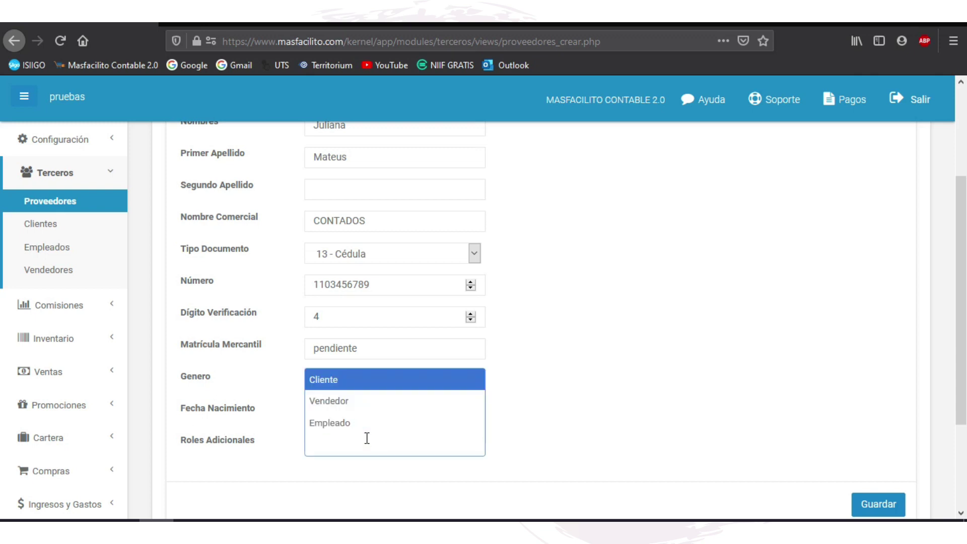
{"action": "left_click", "coordinate": [378, 382]}
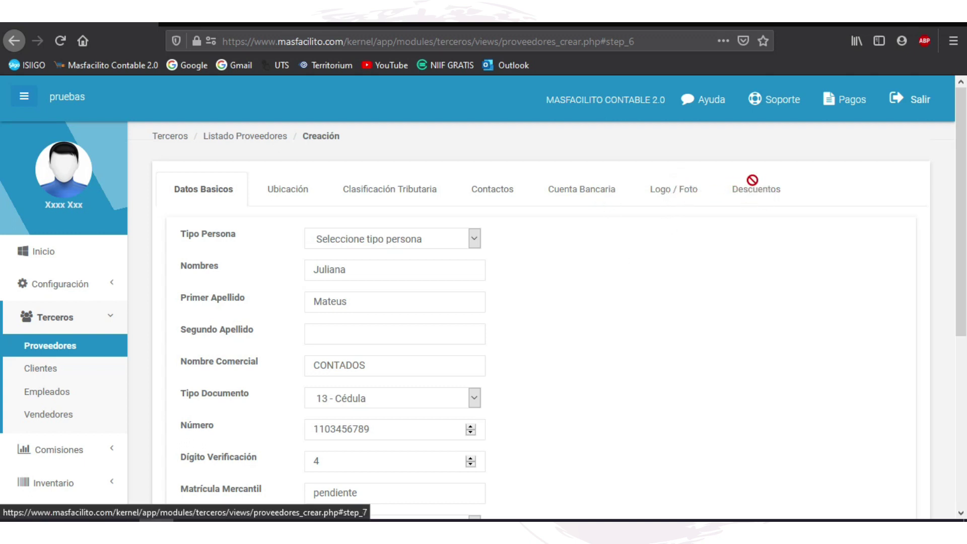
{"action": "scroll", "coordinate": [881, 383], "scroll_direction": "down", "scroll_amount": 5}
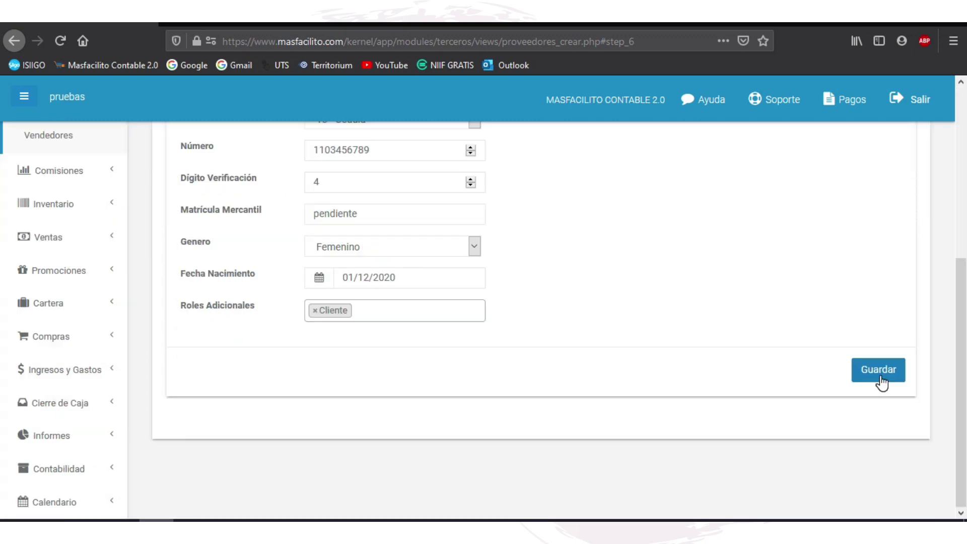
{"action": "left_click", "coordinate": [881, 370]}
Step: Set Tipo Persona to Persona Natural and save the supplier
{"action": "scroll", "coordinate": [878, 380], "scroll_direction": "up", "scroll_amount": 3}
{"action": "scroll", "coordinate": [755, 363], "scroll_direction": "up", "scroll_amount": 3}
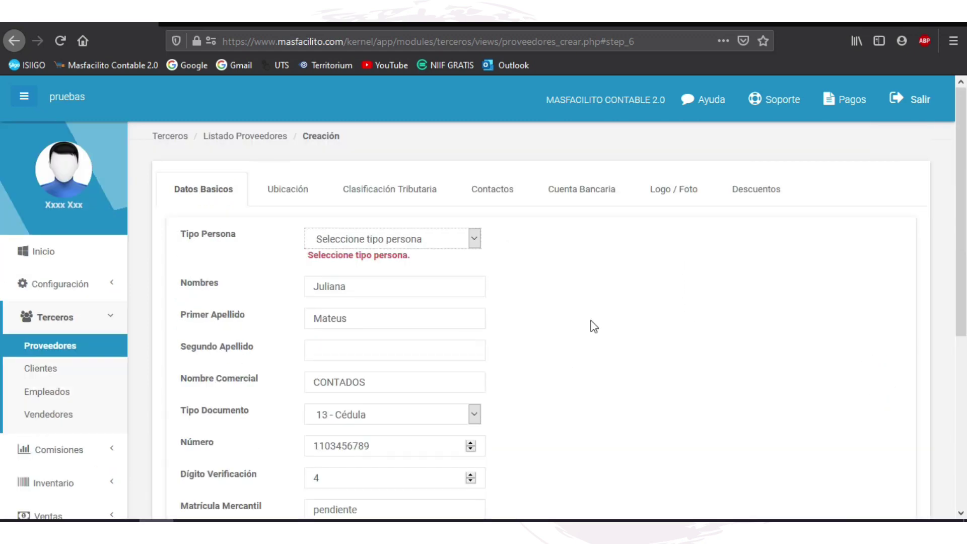
{"action": "left_click", "coordinate": [475, 239]}
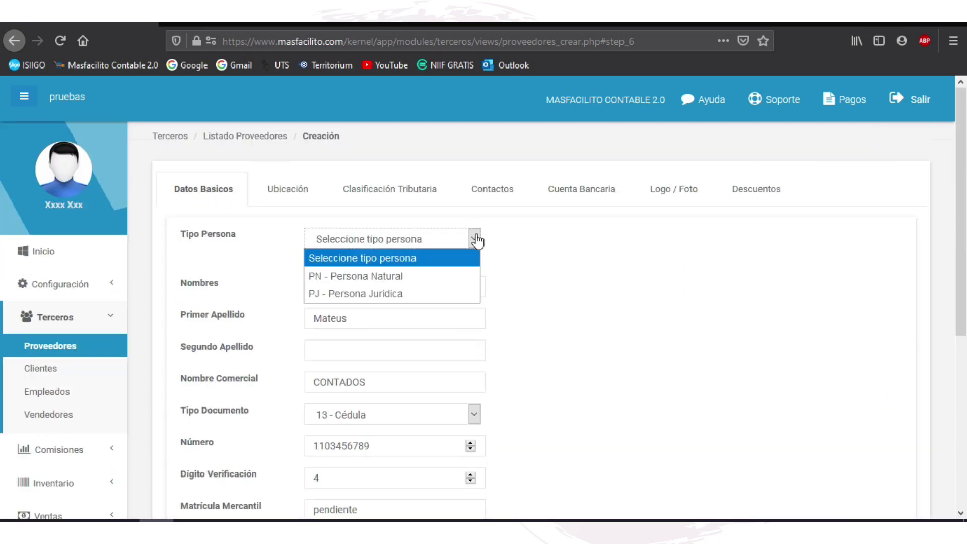
{"action": "left_click", "coordinate": [464, 293]}
{"action": "scroll", "coordinate": [862, 381], "scroll_direction": "down", "scroll_amount": 5}
{"action": "left_click", "coordinate": [863, 373]}
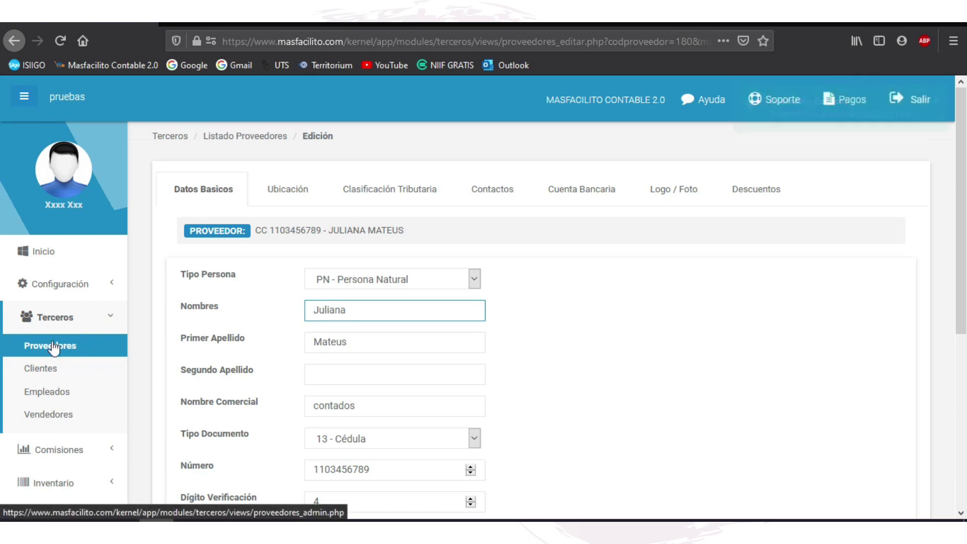
Step: Find the new supplier by name, view her Clasificación Tributaria tab, then return to the dashboard
{"action": "left_click", "coordinate": [80, 344]}
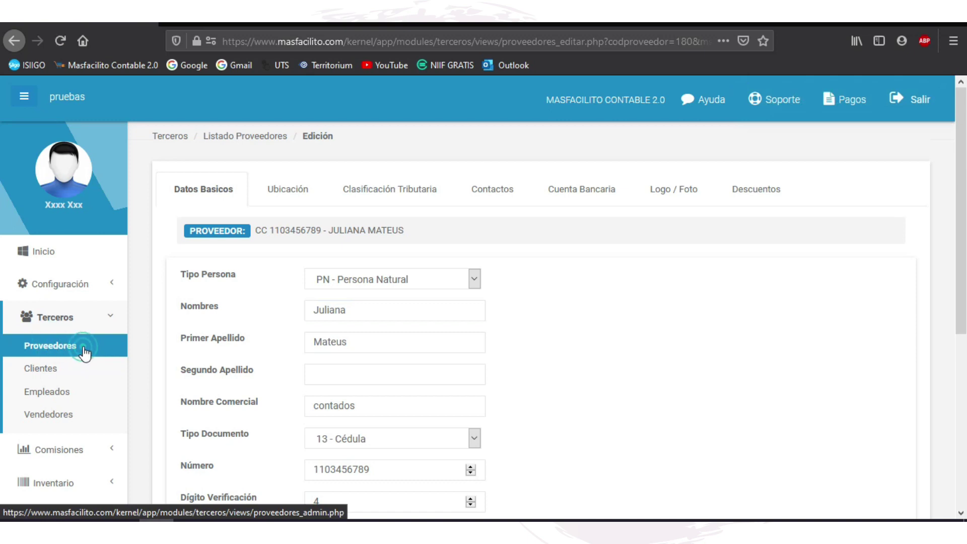
{"action": "left_click", "coordinate": [765, 184]}
{"action": "type", "text": "JULI"}
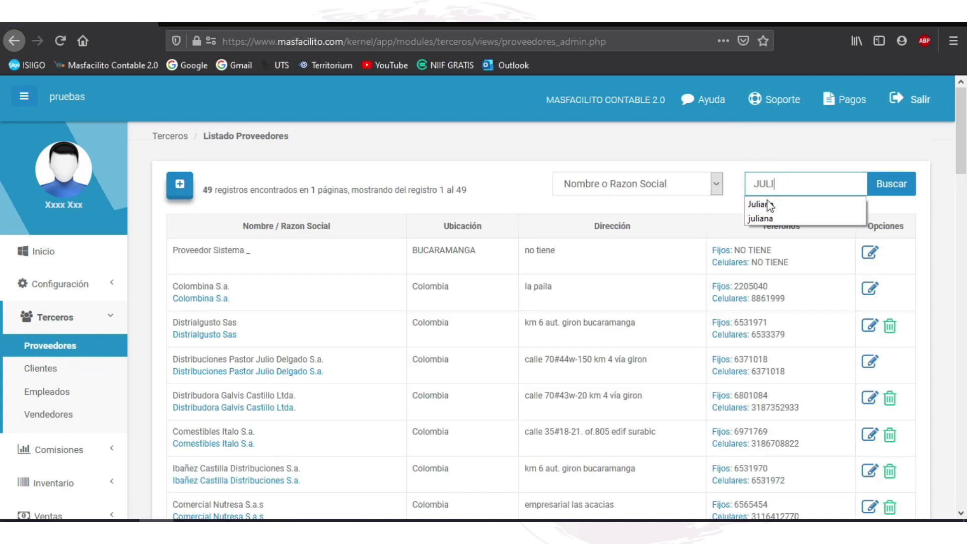
{"action": "left_click", "coordinate": [760, 204]}
{"action": "key", "text": "Return"}
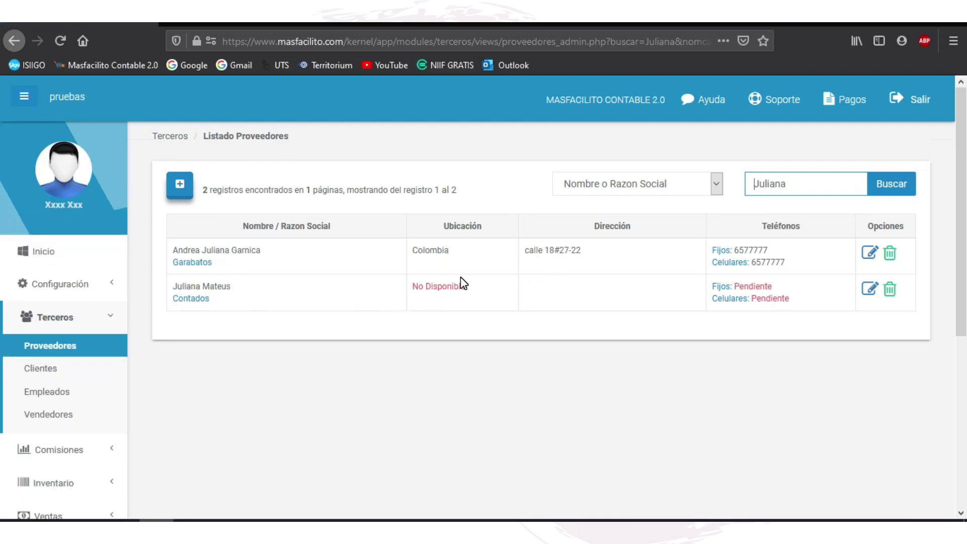
{"action": "left_click", "coordinate": [871, 291]}
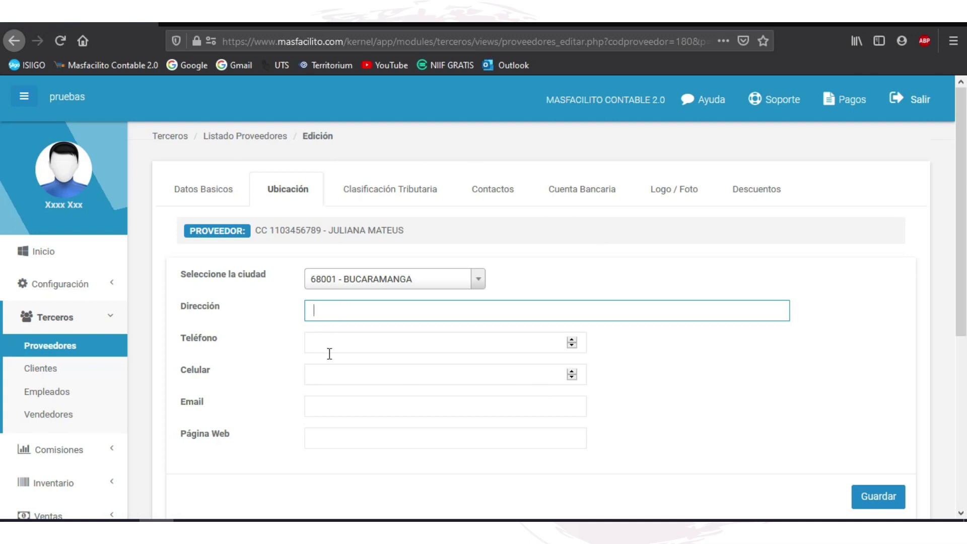
{"action": "left_click", "coordinate": [386, 180]}
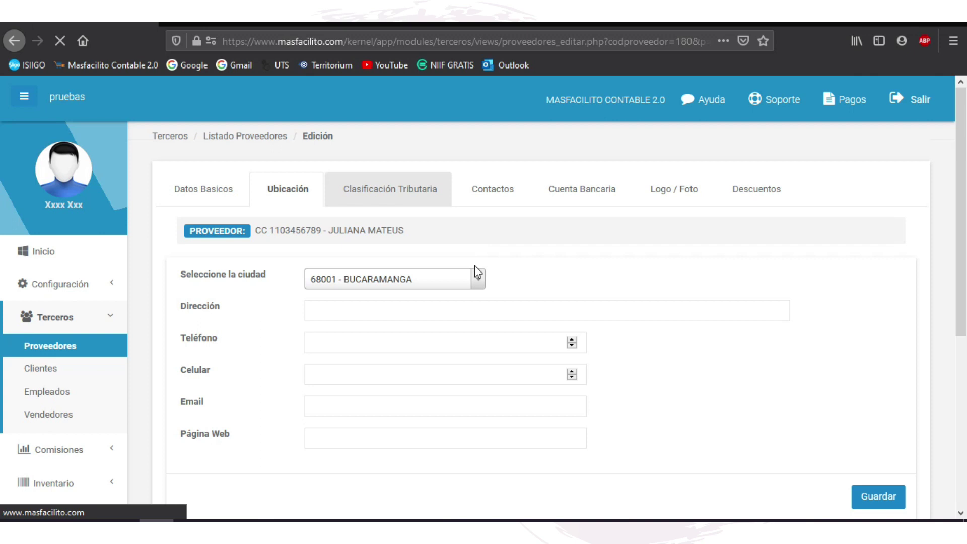
{"action": "left_click", "coordinate": [67, 254]}
{"action": "scroll", "coordinate": [65, 312], "scroll_direction": "down", "scroll_amount": 3}
Step: Expand Cartera in the sidebar and open the Cartera CxP list
{"action": "left_click", "coordinate": [66, 337]}
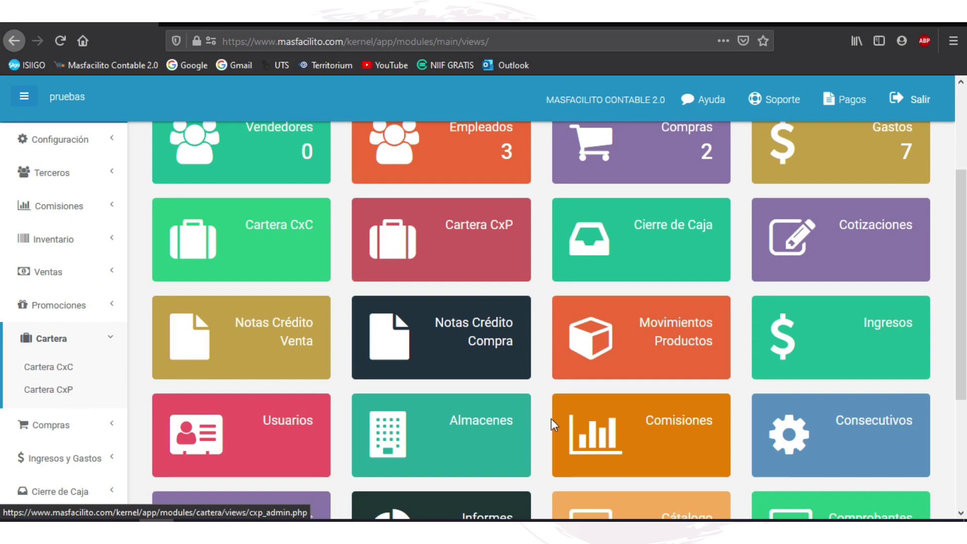
{"action": "scroll", "coordinate": [213, 398], "scroll_direction": "down", "scroll_amount": 4}
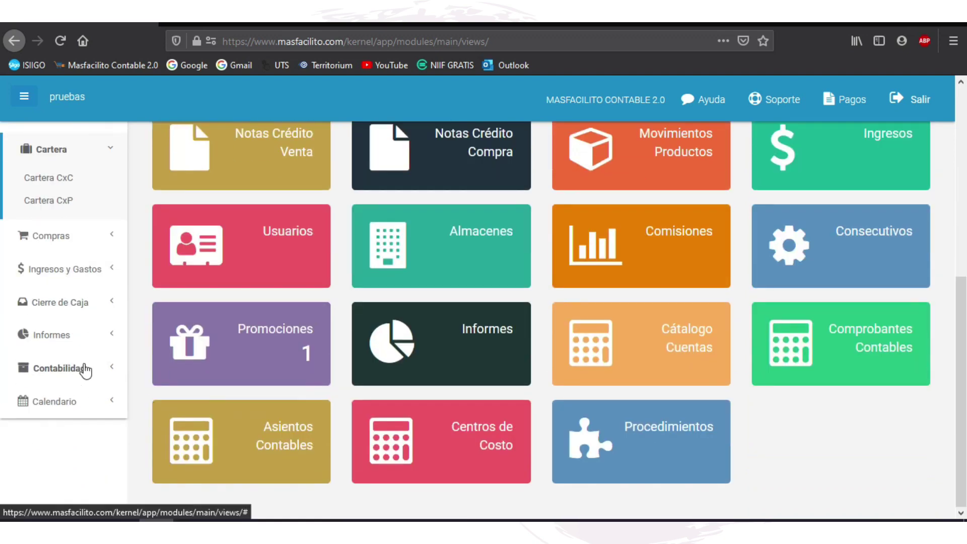
{"action": "scroll", "coordinate": [76, 232], "scroll_direction": "up", "scroll_amount": 2}
{"action": "left_click", "coordinate": [69, 269]}
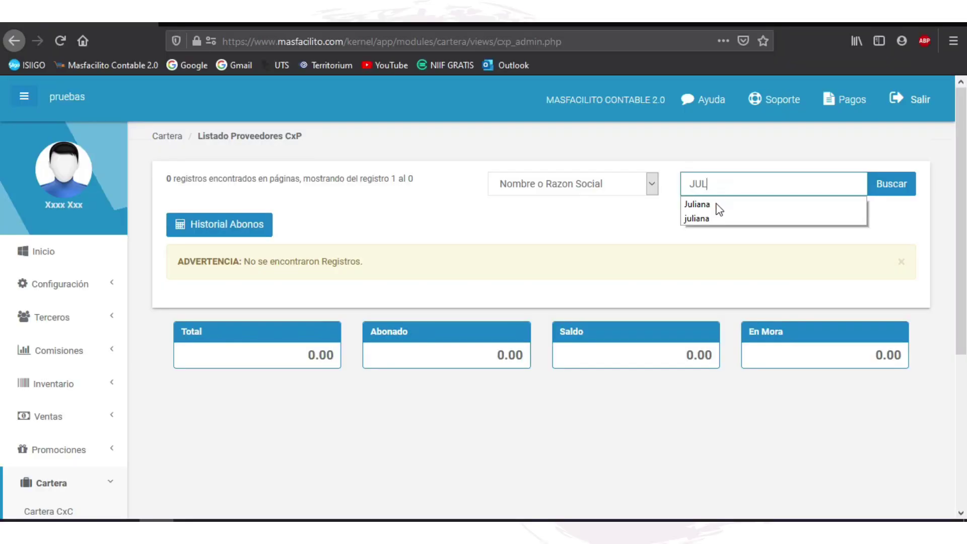
Step: Search CxP for the customer's name, which returns no records, then expand Informes
{"action": "left_click", "coordinate": [719, 206]}
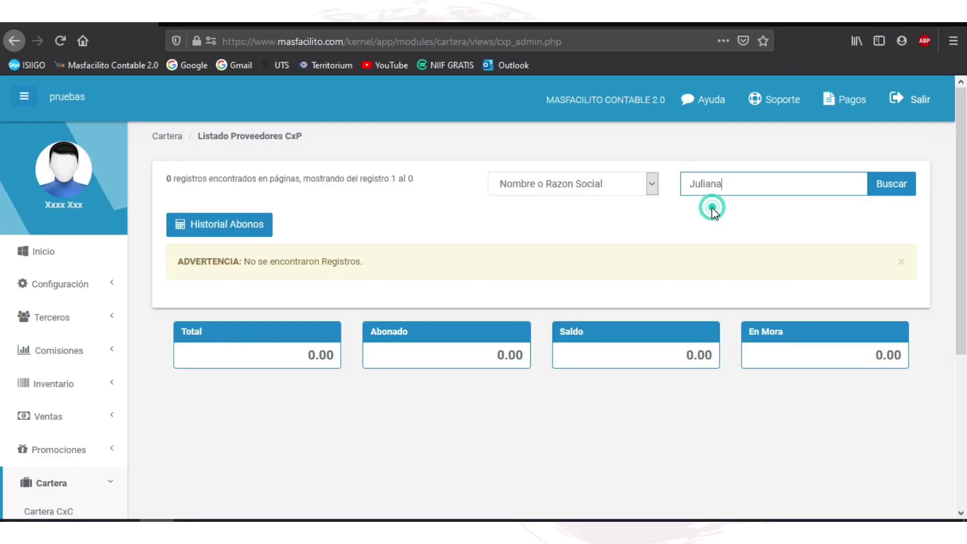
{"action": "left_click", "coordinate": [889, 187]}
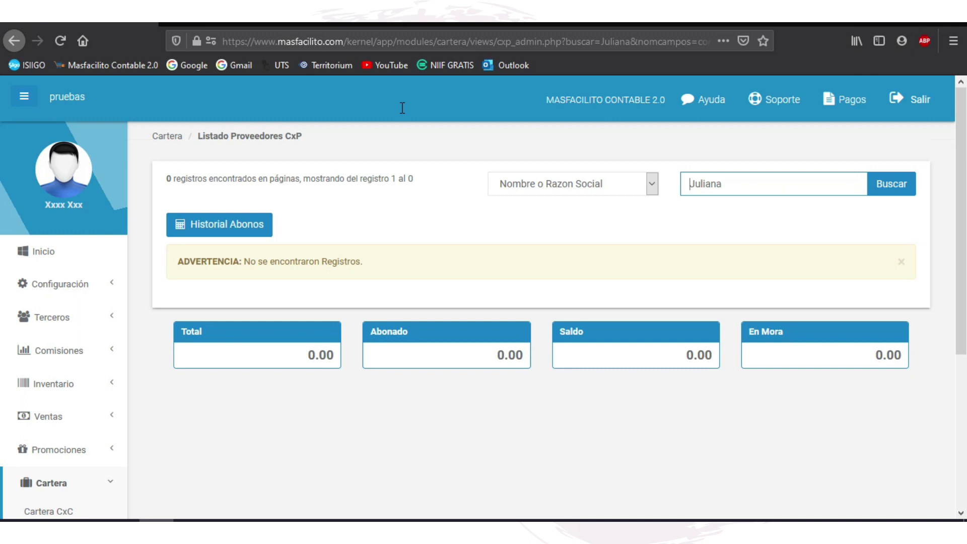
{"action": "scroll", "coordinate": [60, 442], "scroll_direction": "down", "scroll_amount": 5}
{"action": "left_click", "coordinate": [63, 442]}
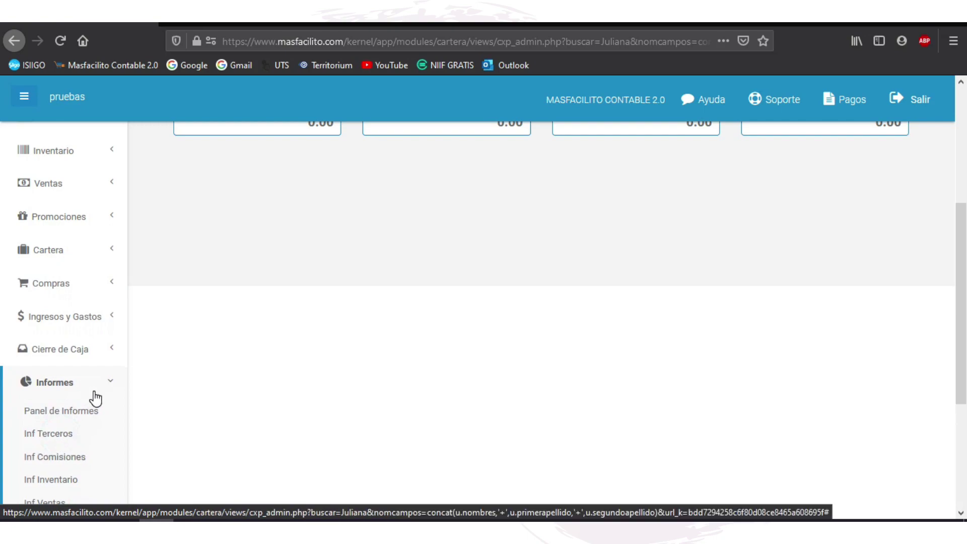
Step: Export the client list to EXCEL filtered to PN - Persona Natural and 49 - No responsable de IVA
{"action": "scroll", "coordinate": [95, 399], "scroll_direction": "down", "scroll_amount": 3}
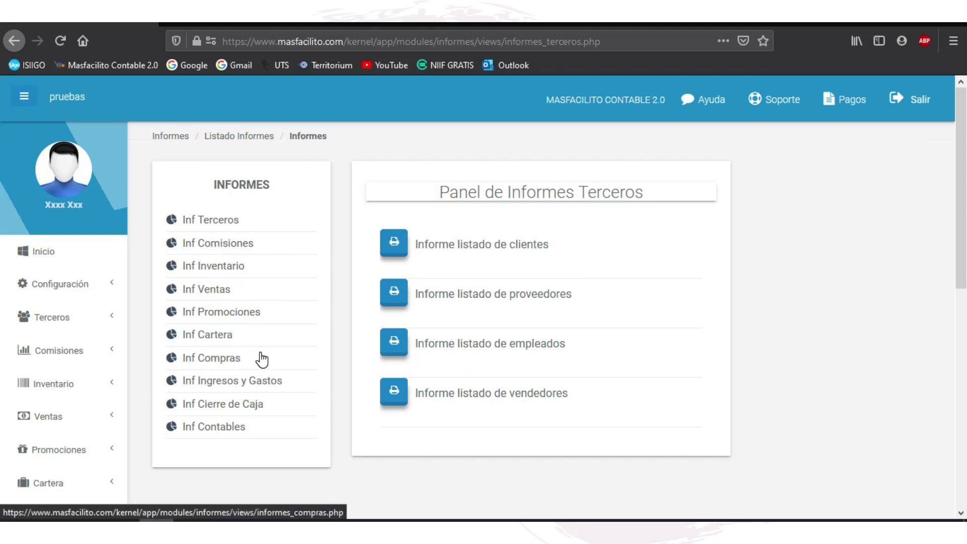
{"action": "left_click", "coordinate": [384, 260]}
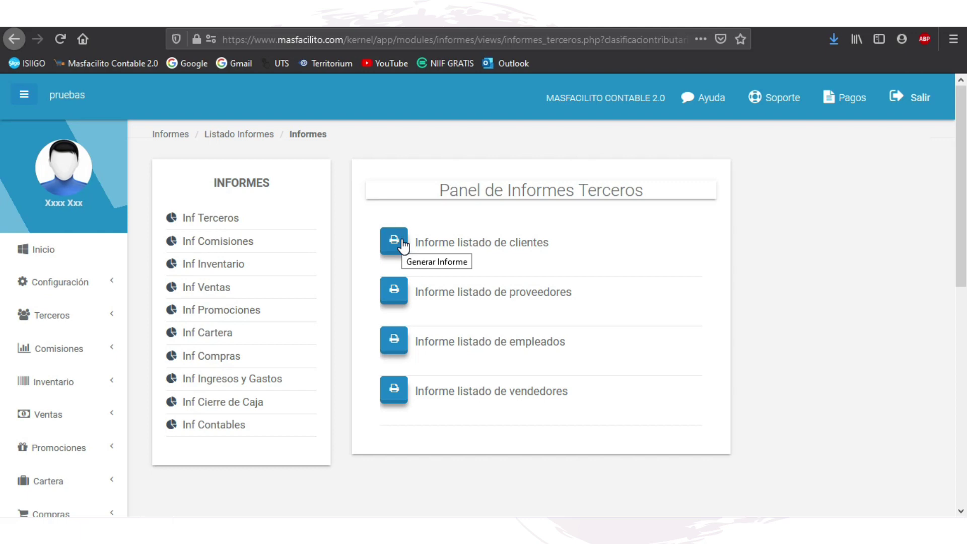
{"action": "left_click", "coordinate": [403, 245]}
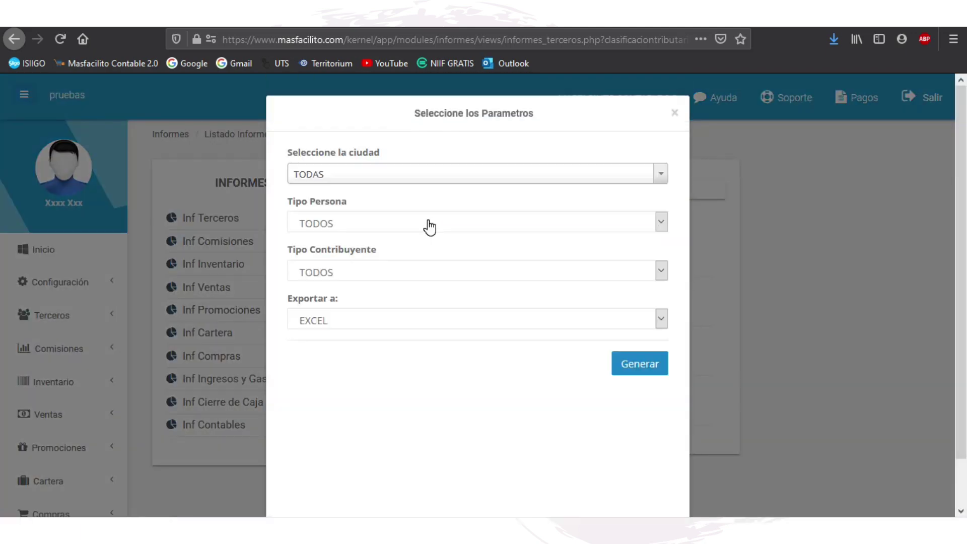
{"action": "left_click", "coordinate": [431, 180]}
{"action": "left_click", "coordinate": [430, 180]}
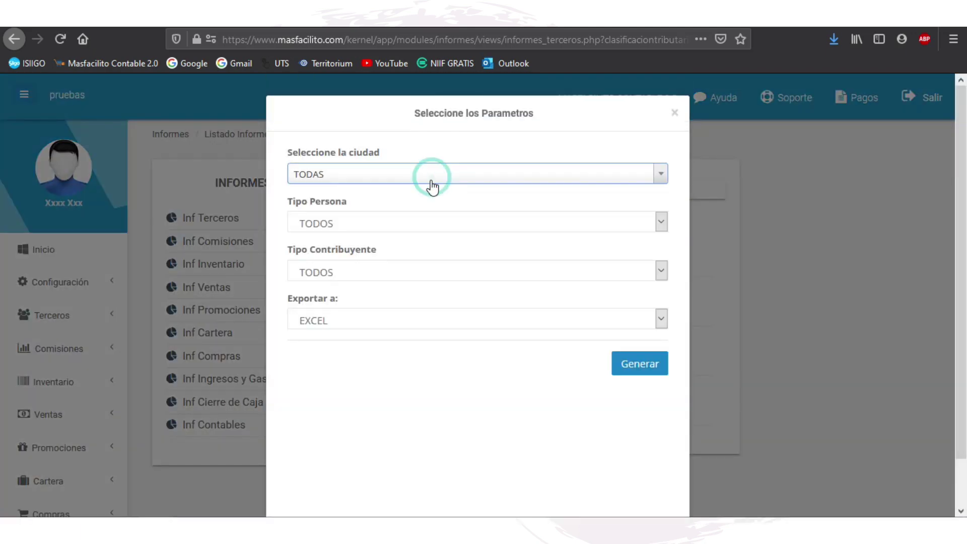
{"action": "left_click", "coordinate": [407, 221]}
{"action": "left_click", "coordinate": [409, 259]}
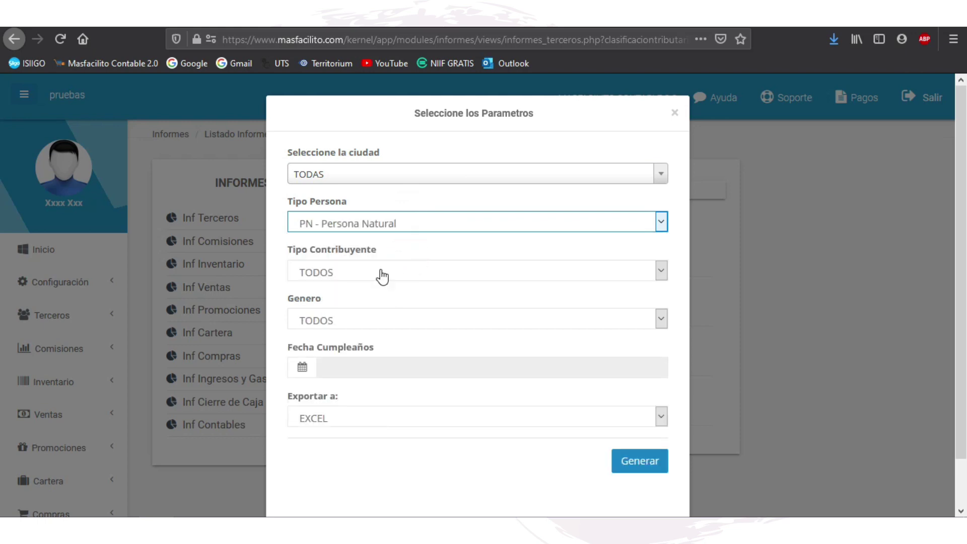
{"action": "left_click", "coordinate": [382, 276]}
{"action": "left_click", "coordinate": [403, 305]}
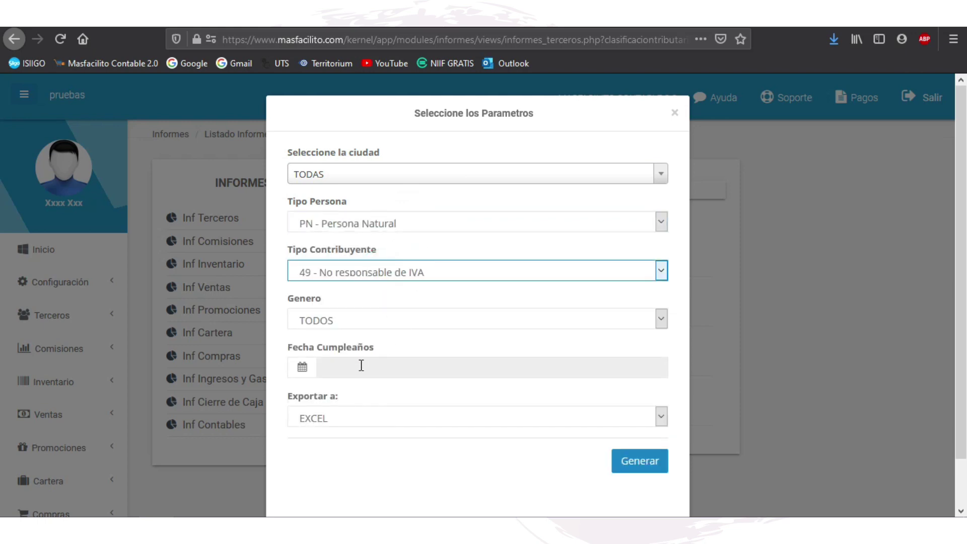
{"action": "left_click", "coordinate": [366, 321]}
{"action": "left_click", "coordinate": [374, 338]}
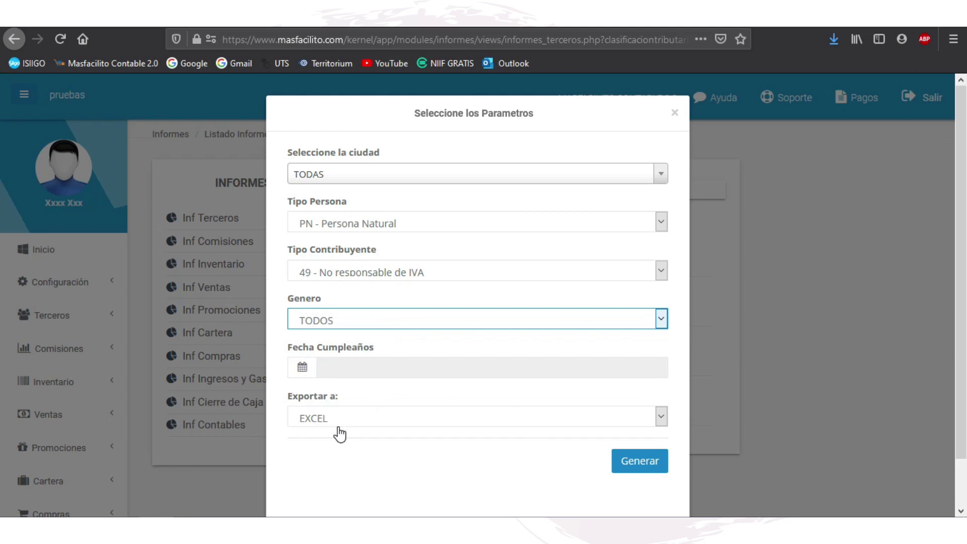
{"action": "left_click", "coordinate": [639, 460]}
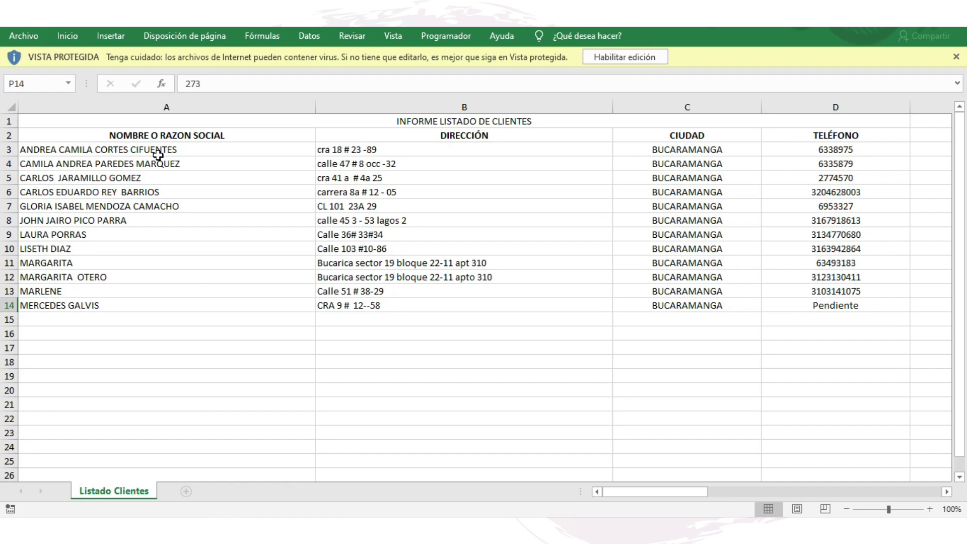
Step: Select the name, address, city and phone columns A–D for the 12 exported clients
{"action": "left_click", "coordinate": [158, 155]}
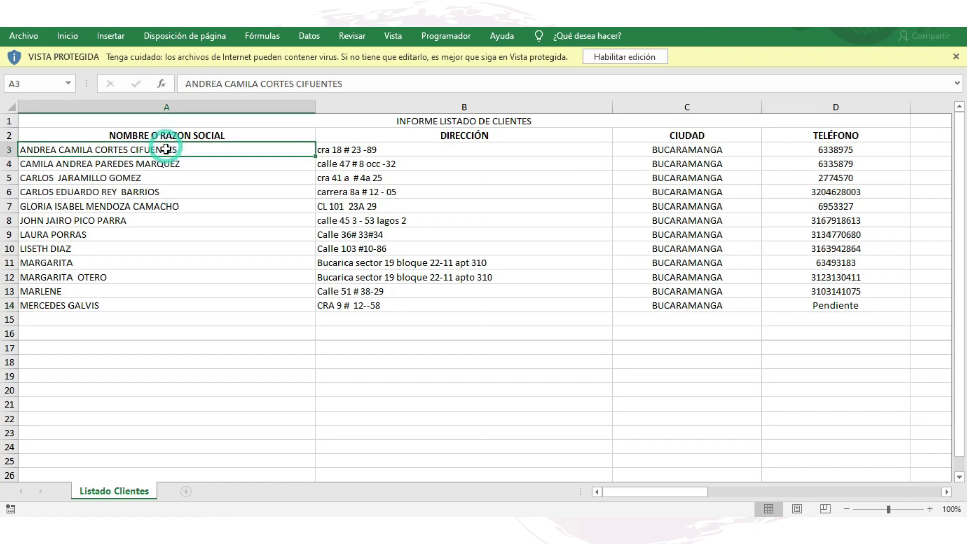
{"action": "left_click_drag", "start_coordinate": [190, 153], "coordinate": [218, 302]}
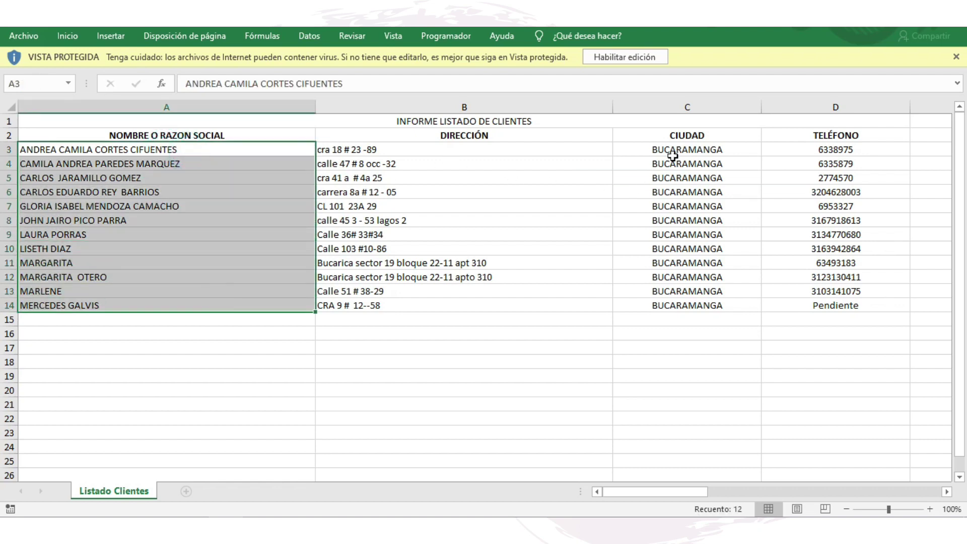
{"action": "left_click_drag", "start_coordinate": [686, 151], "coordinate": [725, 299]}
{"action": "left_click_drag", "start_coordinate": [846, 147], "coordinate": [849, 318]}
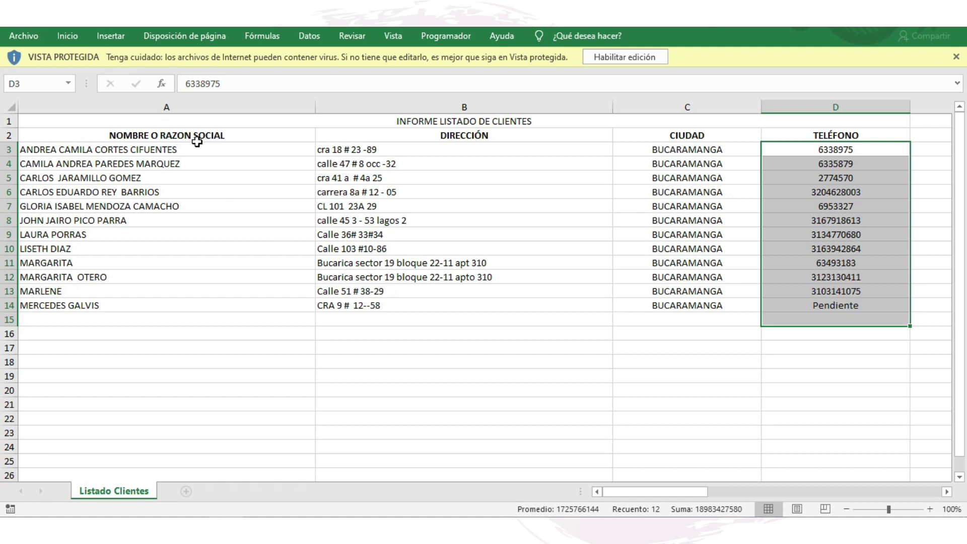
{"action": "left_click_drag", "start_coordinate": [198, 145], "coordinate": [225, 300]}
{"action": "left_click_drag", "start_coordinate": [416, 150], "coordinate": [453, 308]}
{"action": "left_click_drag", "start_coordinate": [847, 151], "coordinate": [870, 345]}
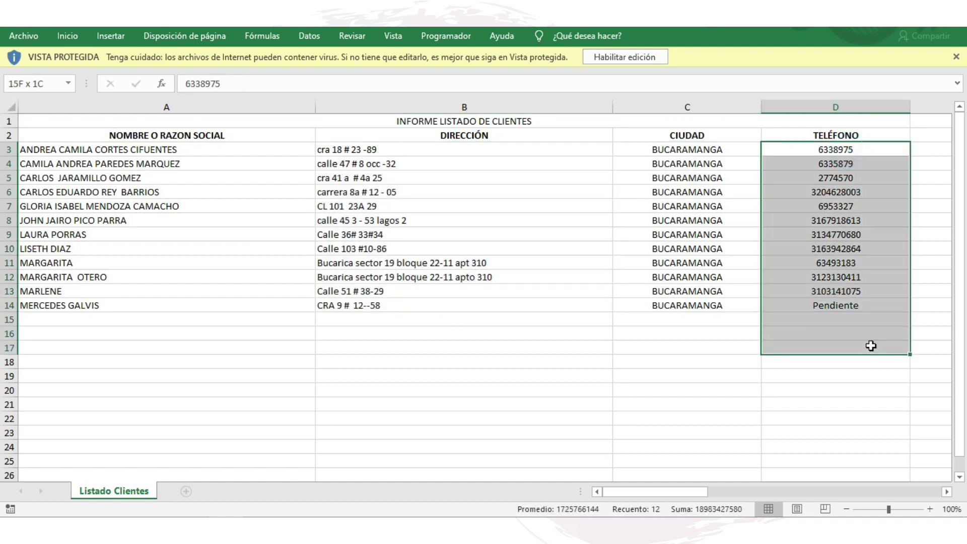
Step: Back in the browser, open Contabilidad › Tipos Comprobantes to list the 14 voucher types
{"action": "left_click", "coordinate": [958, 28]}
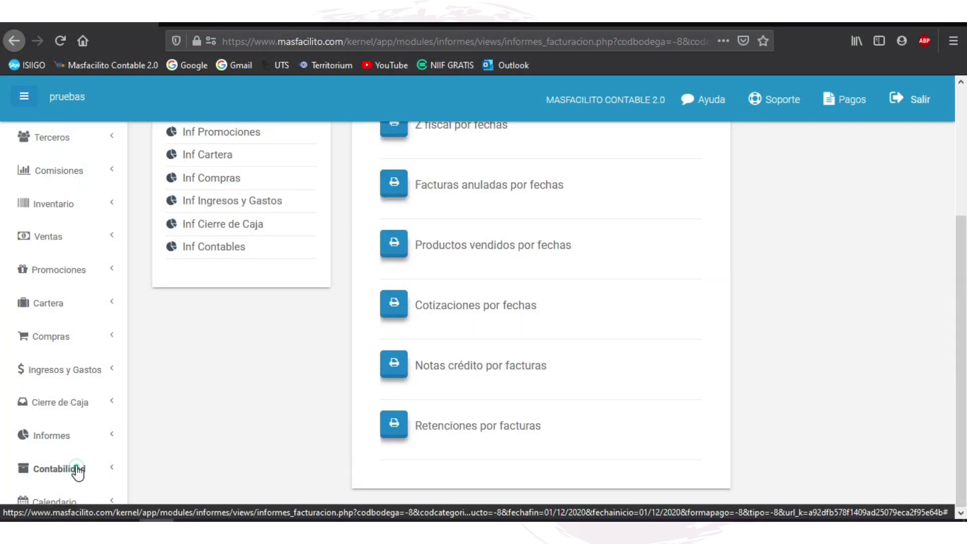
{"action": "left_click", "coordinate": [77, 468]}
{"action": "scroll", "coordinate": [173, 401], "scroll_direction": "down", "scroll_amount": 3}
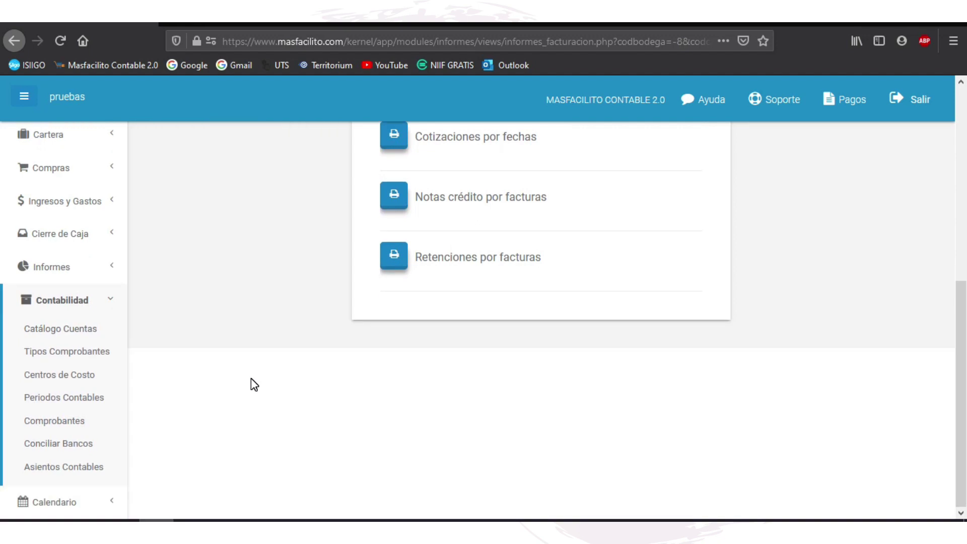
{"action": "left_click", "coordinate": [86, 352]}
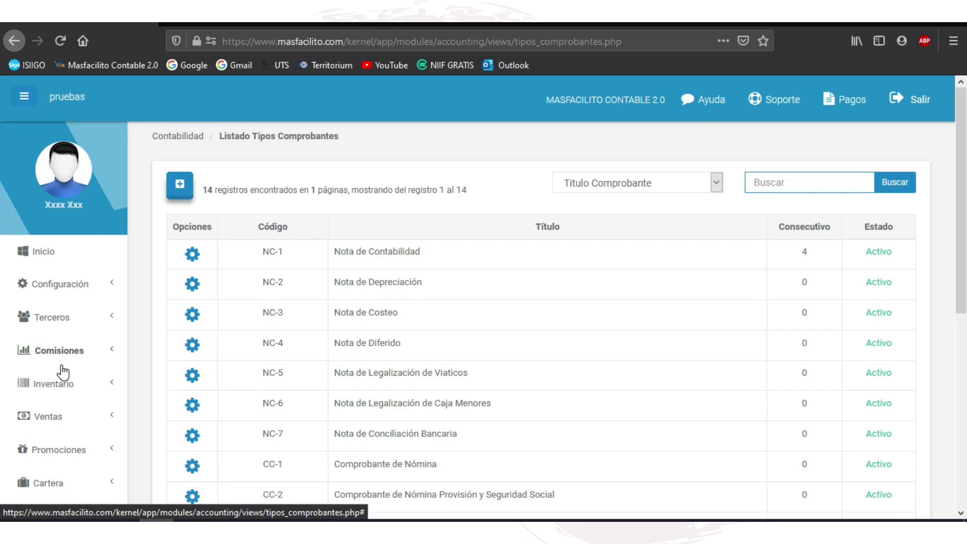
{"action": "left_click", "coordinate": [256, 135]}
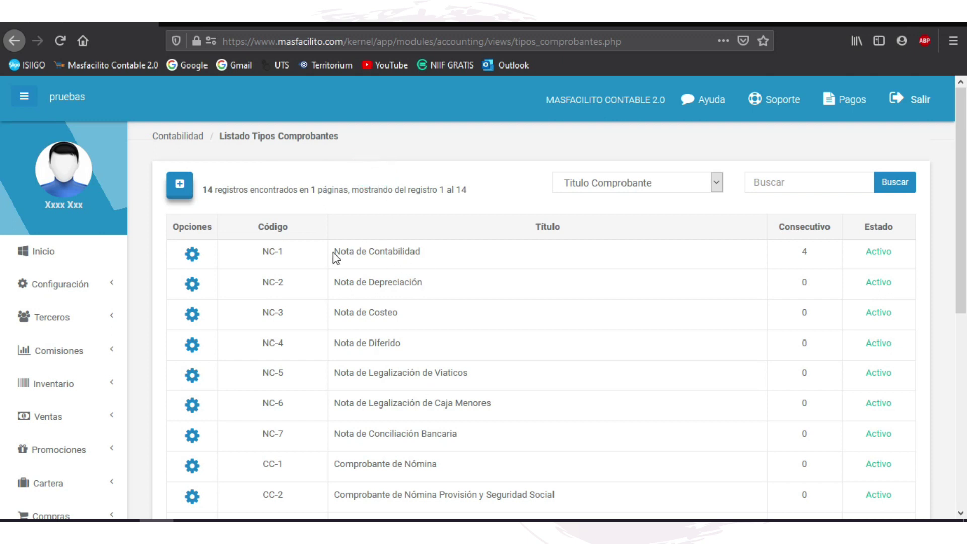
Step: Highlight the NC-1 Nota de Contabilidad, NC-2 Nota de Depreciación and CC-1 entries
{"action": "left_click_drag", "start_coordinate": [335, 250], "coordinate": [428, 260]}
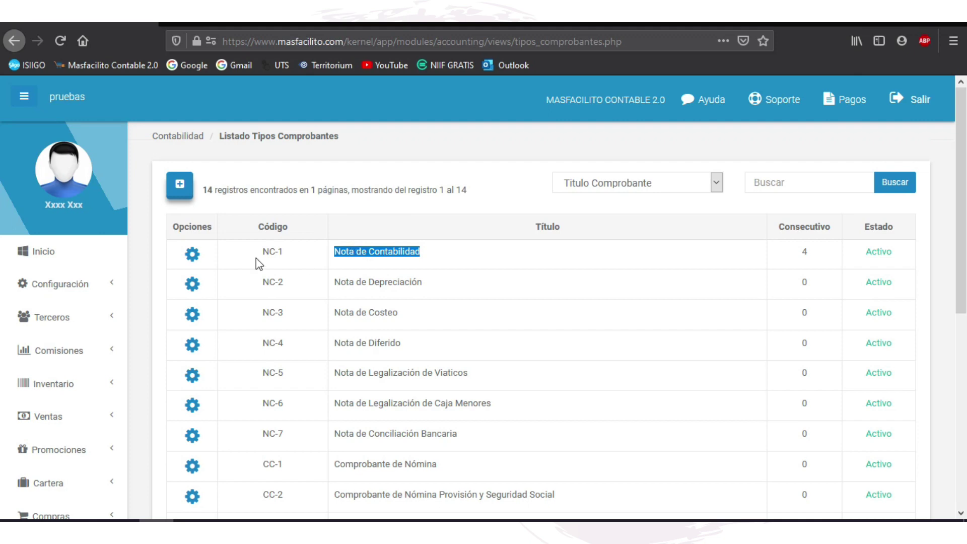
{"action": "left_click_drag", "start_coordinate": [261, 252], "coordinate": [291, 258]}
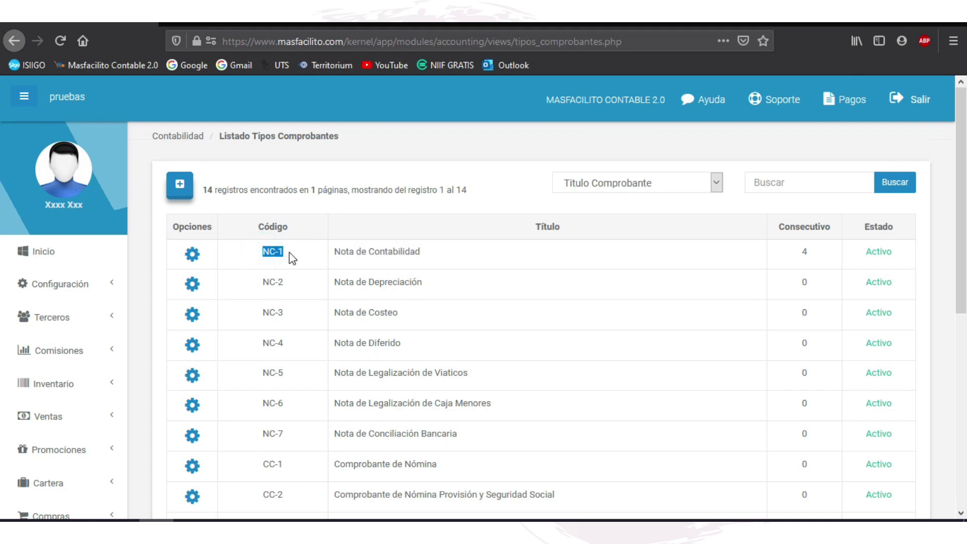
{"action": "left_click_drag", "start_coordinate": [336, 282], "coordinate": [423, 283]}
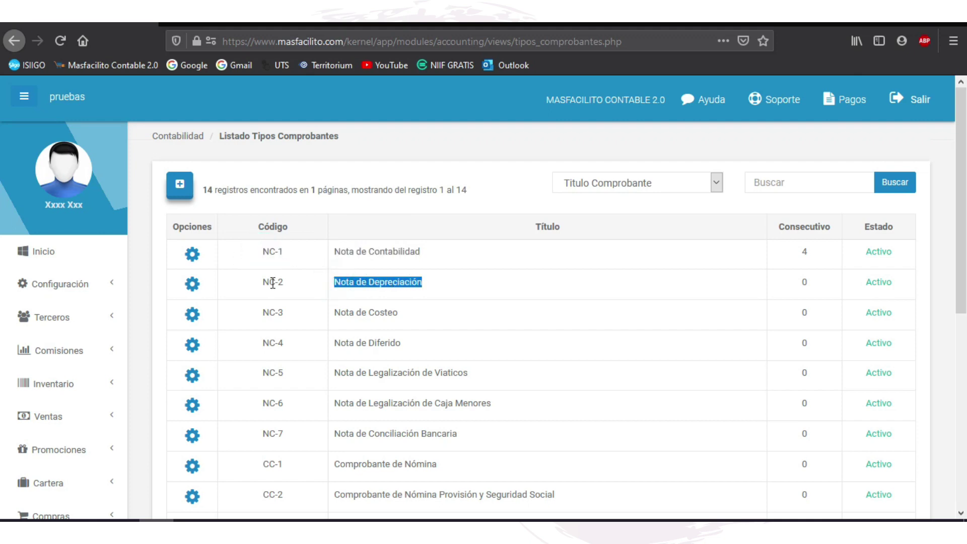
{"action": "left_click_drag", "start_coordinate": [261, 282], "coordinate": [287, 283]}
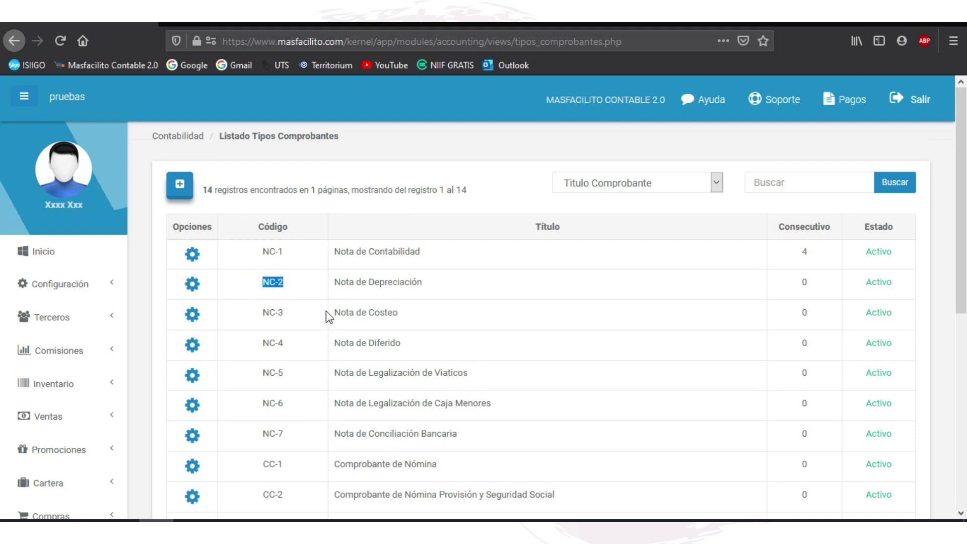
{"action": "left_click", "coordinate": [373, 247]}
{"action": "left_click_drag", "start_coordinate": [435, 465], "coordinate": [264, 470]}
{"action": "left_click", "coordinate": [265, 471]}
Step: Review the new voucher type form's Código, Título, Consecutivo and No Aplica official books, then close it unsaved
{"action": "left_click", "coordinate": [186, 186]}
{"action": "left_click", "coordinate": [436, 155]}
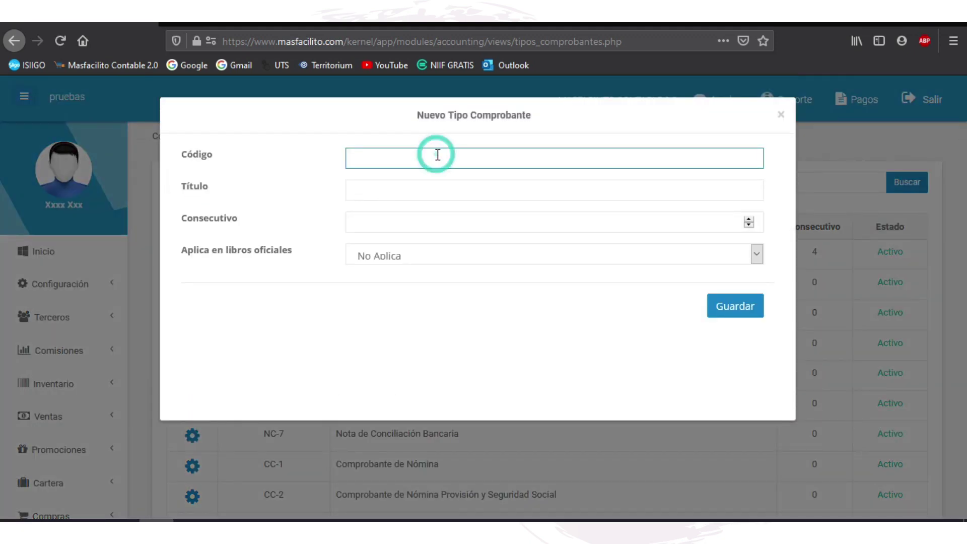
{"action": "left_click", "coordinate": [386, 185]}
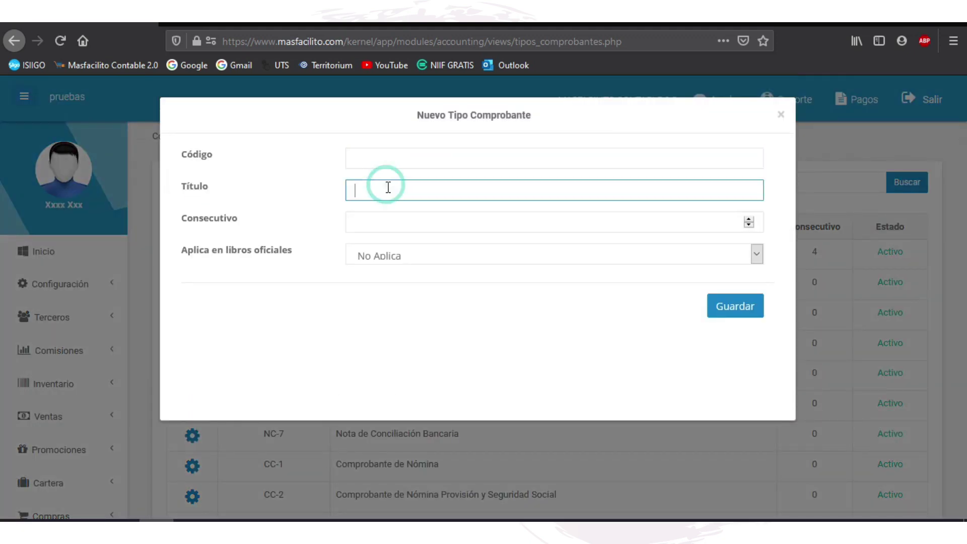
{"action": "left_click", "coordinate": [370, 216]}
{"action": "left_click", "coordinate": [421, 257]}
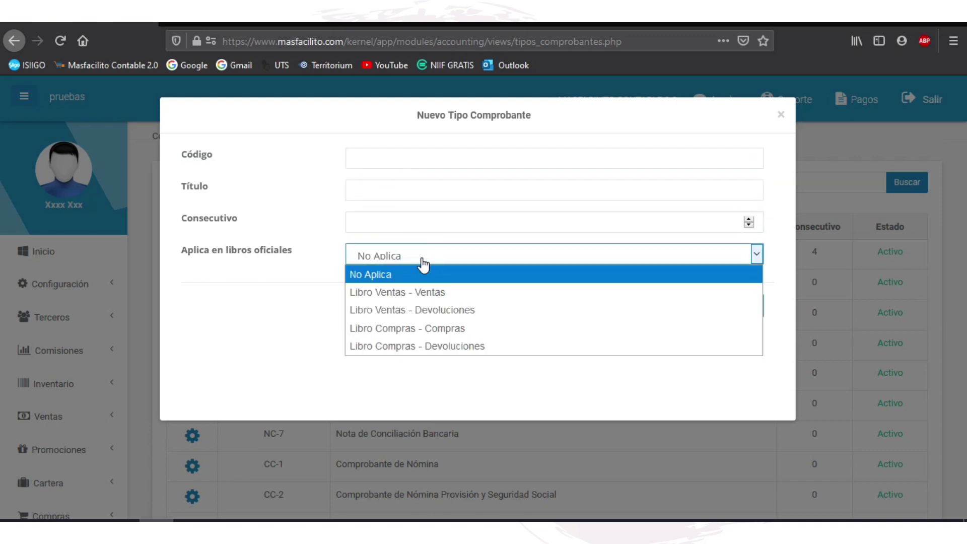
{"action": "left_click", "coordinate": [422, 259]}
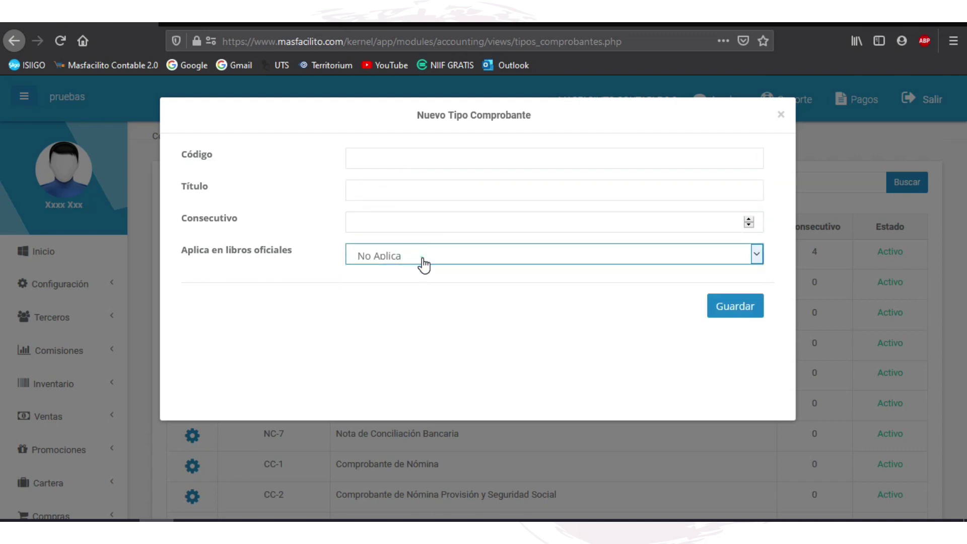
{"action": "left_click", "coordinate": [781, 117]}
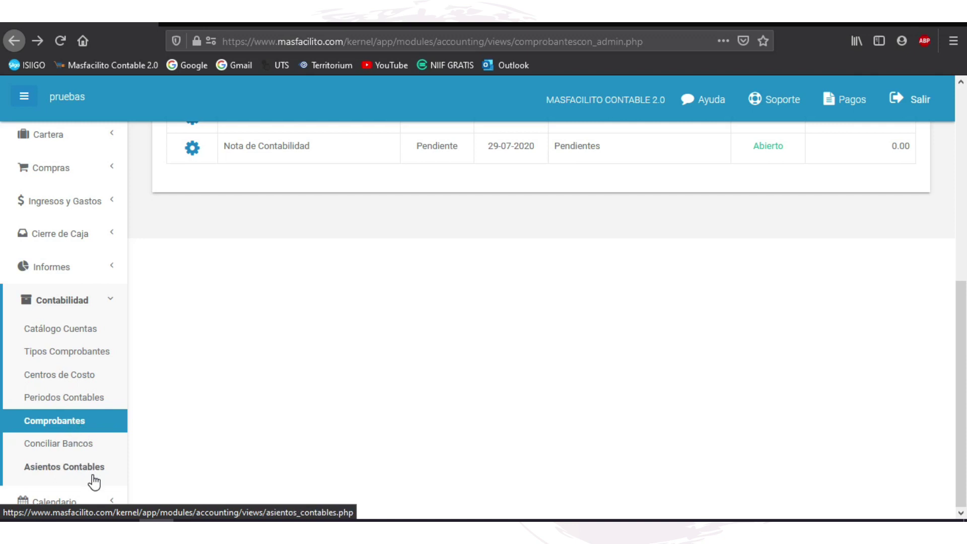
{"action": "left_click", "coordinate": [65, 425]}
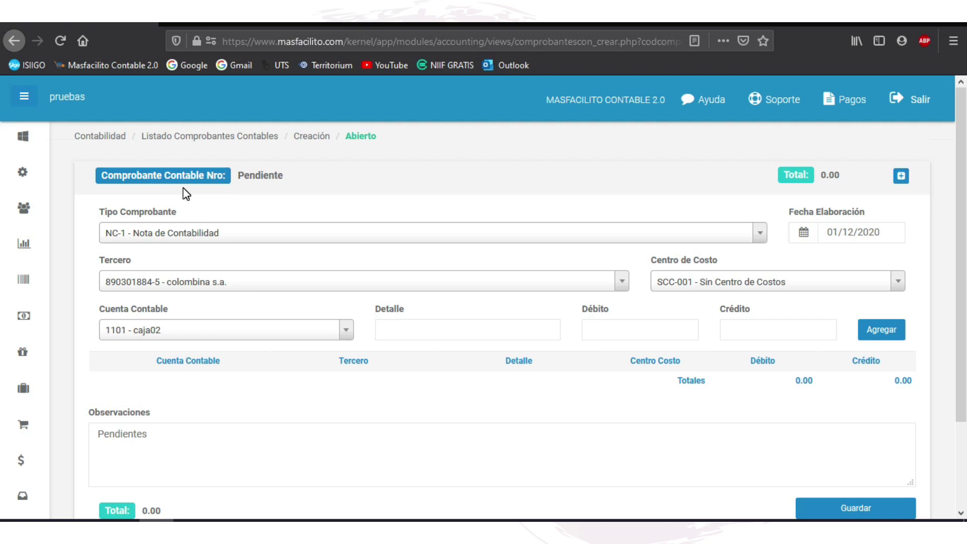
{"action": "left_click", "coordinate": [761, 238]}
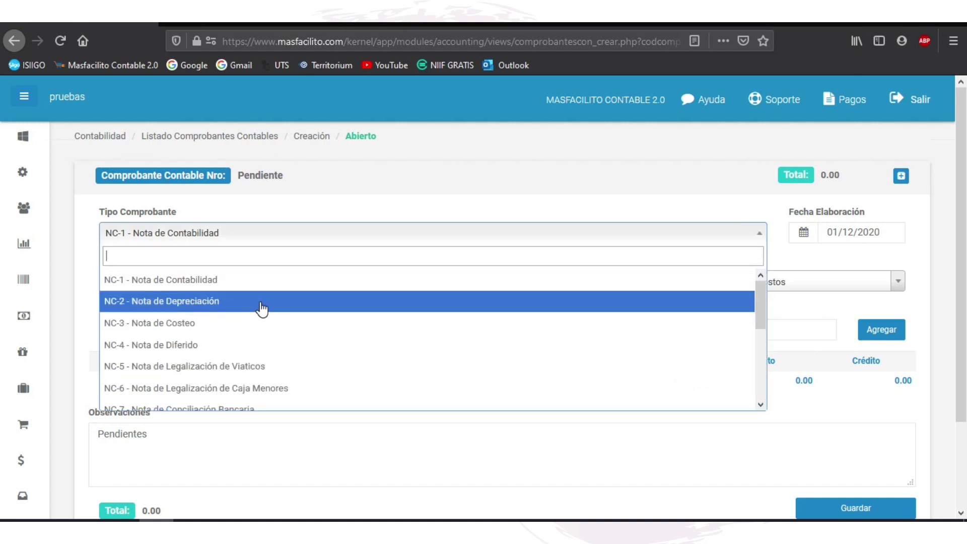
{"action": "scroll", "coordinate": [298, 337], "scroll_direction": "down", "scroll_amount": 3}
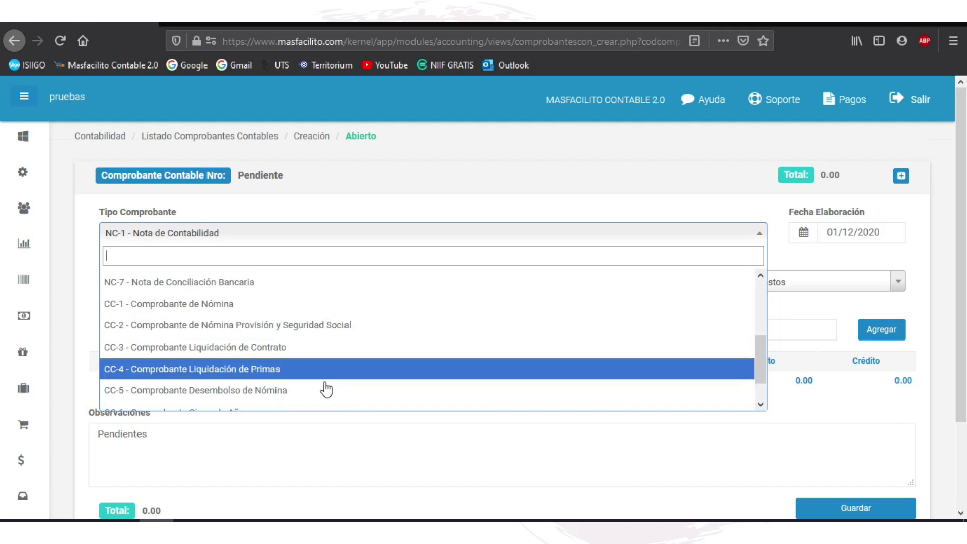
{"action": "scroll", "coordinate": [267, 378], "scroll_direction": "down", "scroll_amount": 1}
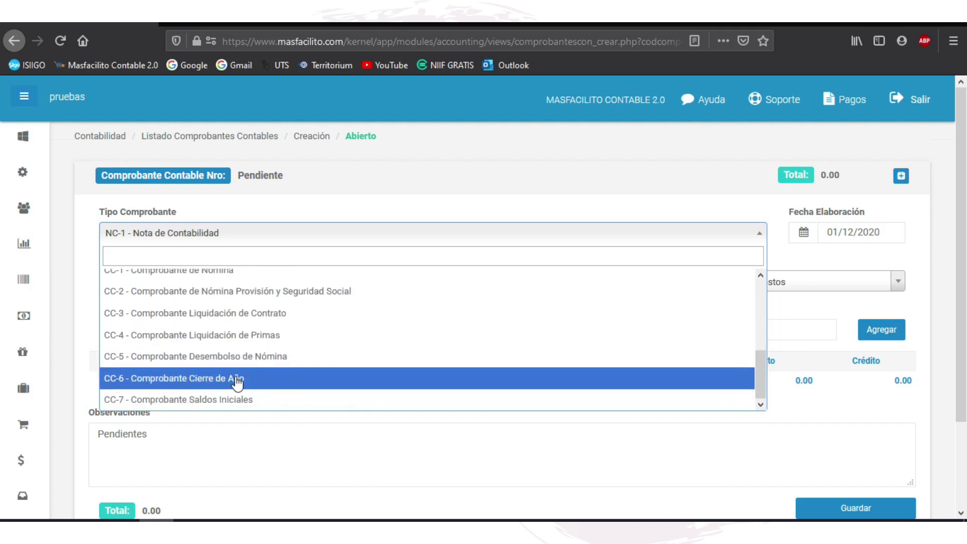
{"action": "scroll", "coordinate": [242, 328], "scroll_direction": "up", "scroll_amount": 4}
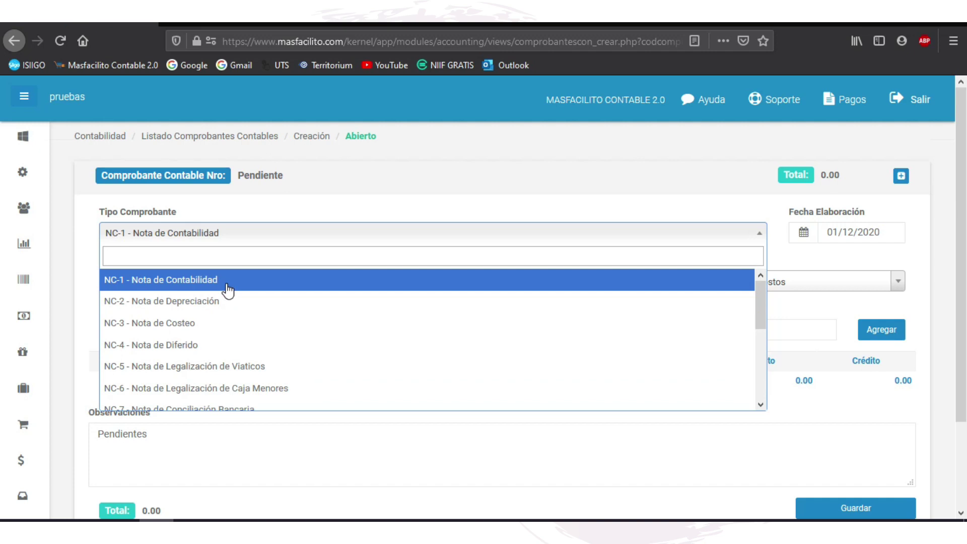
{"action": "left_click", "coordinate": [227, 285]}
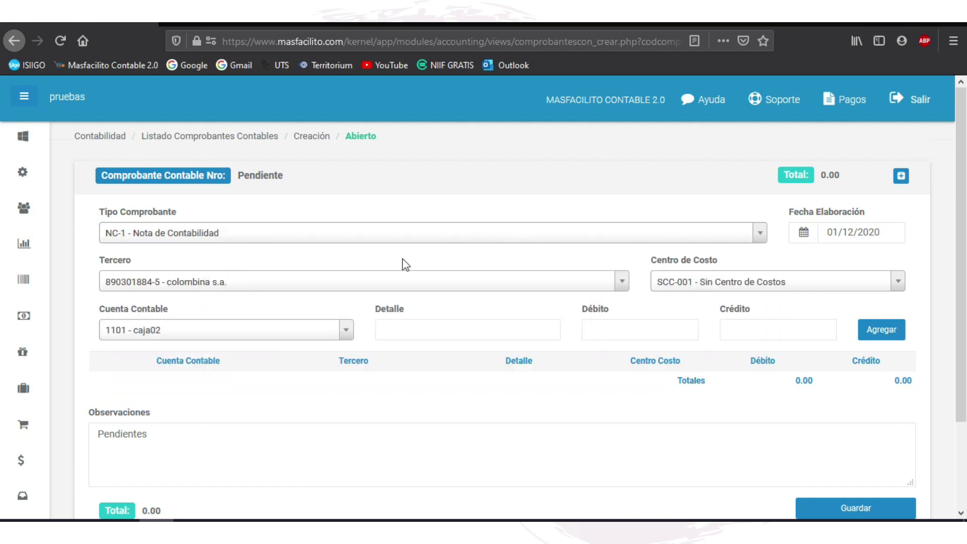
Step: Set the voucher's third party to the individual customer by name search, leaving the cost center unchanged
{"action": "left_click", "coordinate": [624, 288]}
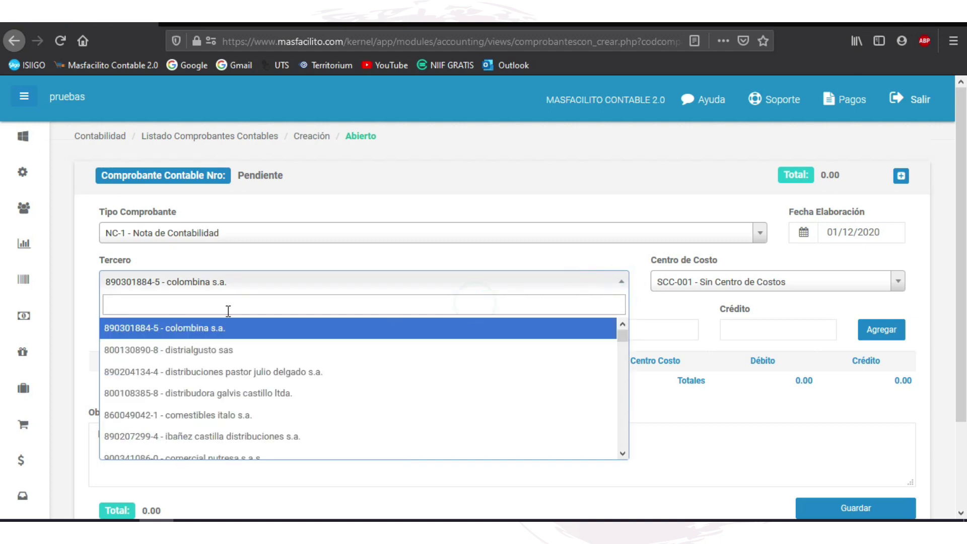
{"action": "left_click", "coordinate": [211, 302]}
{"action": "type", "text": "JULI"}
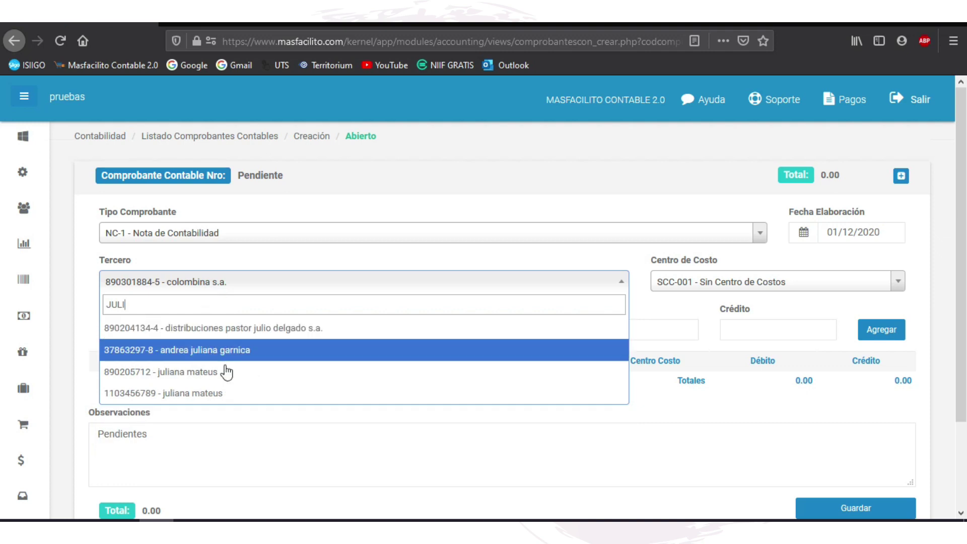
{"action": "left_click", "coordinate": [255, 398]}
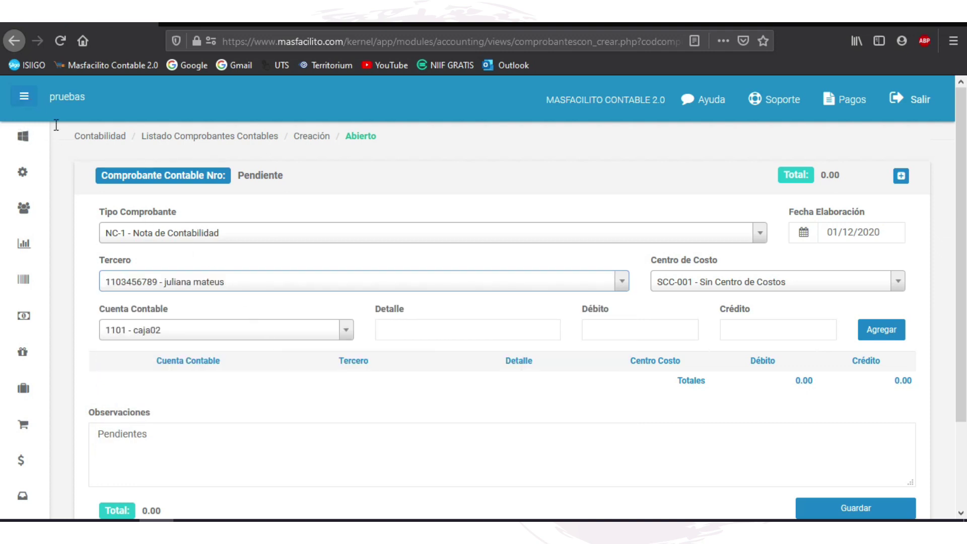
{"action": "mouse_move", "coordinate": [22, 208]}
{"action": "left_click", "coordinate": [900, 283]}
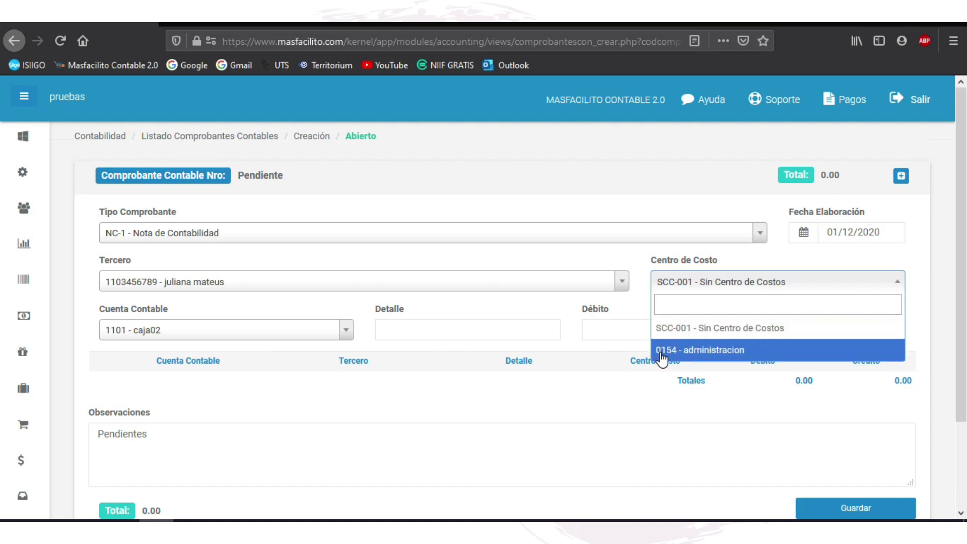
{"action": "left_click", "coordinate": [920, 272]}
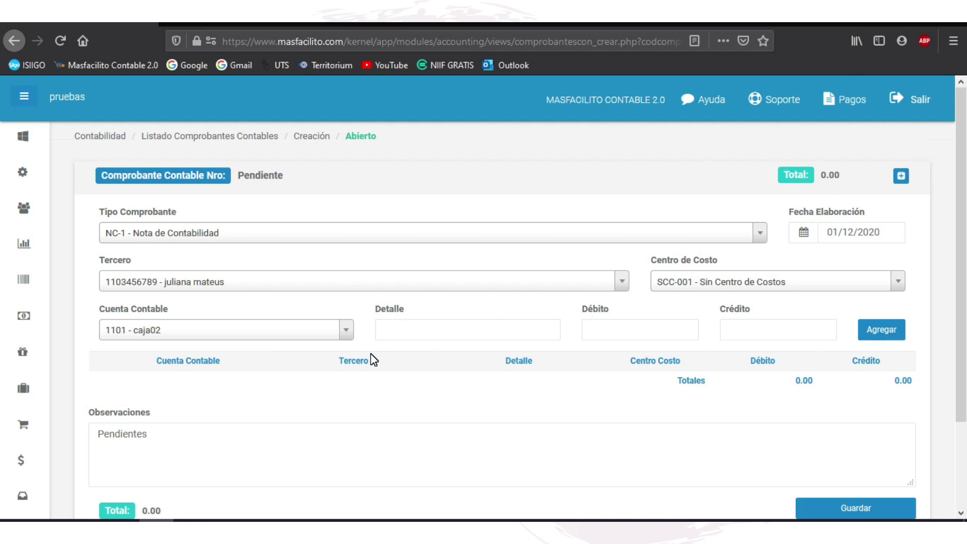
Step: Add a 100,000 debit line on account 1105 - Caja detailed as payment of invoice No.123
{"action": "left_click", "coordinate": [350, 328]}
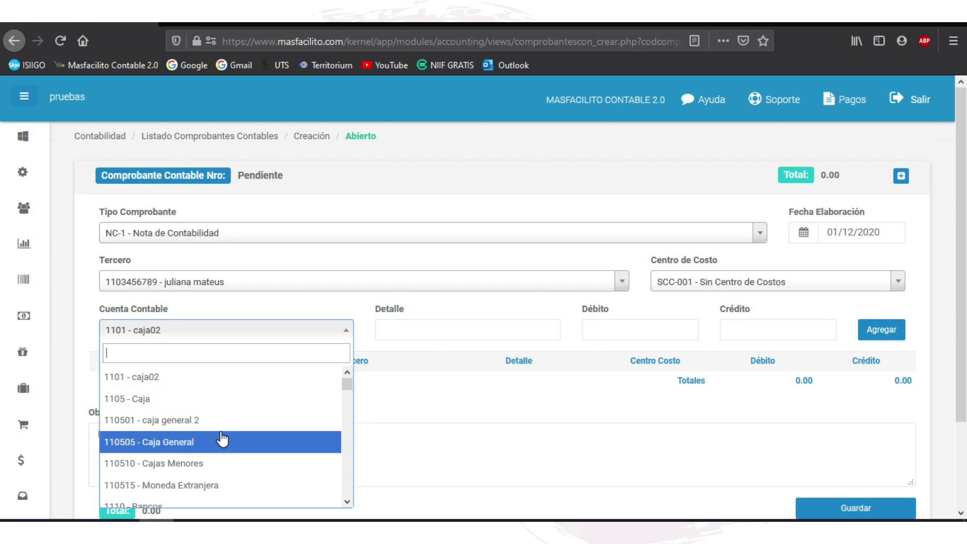
{"action": "left_click", "coordinate": [183, 409]}
{"action": "left_click", "coordinate": [422, 326]}
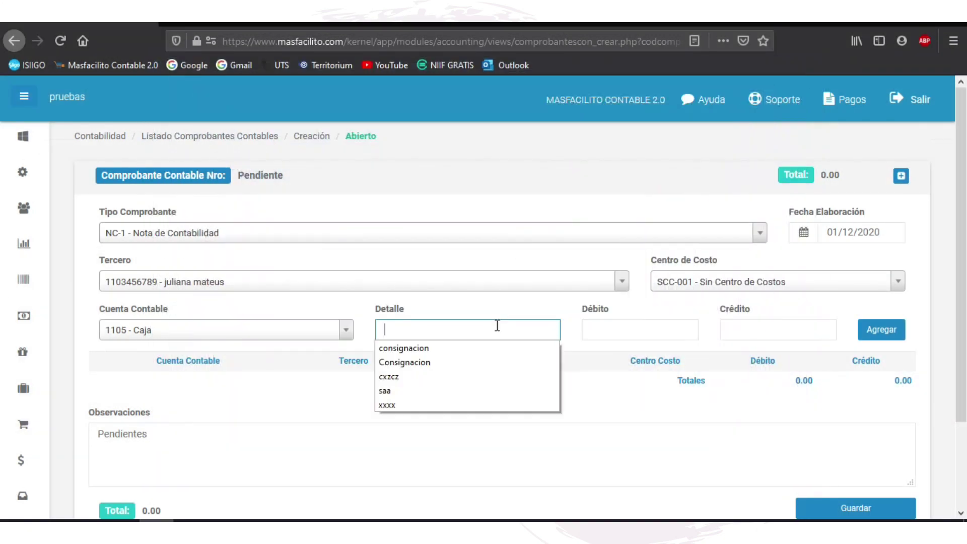
{"action": "left_click", "coordinate": [484, 320]}
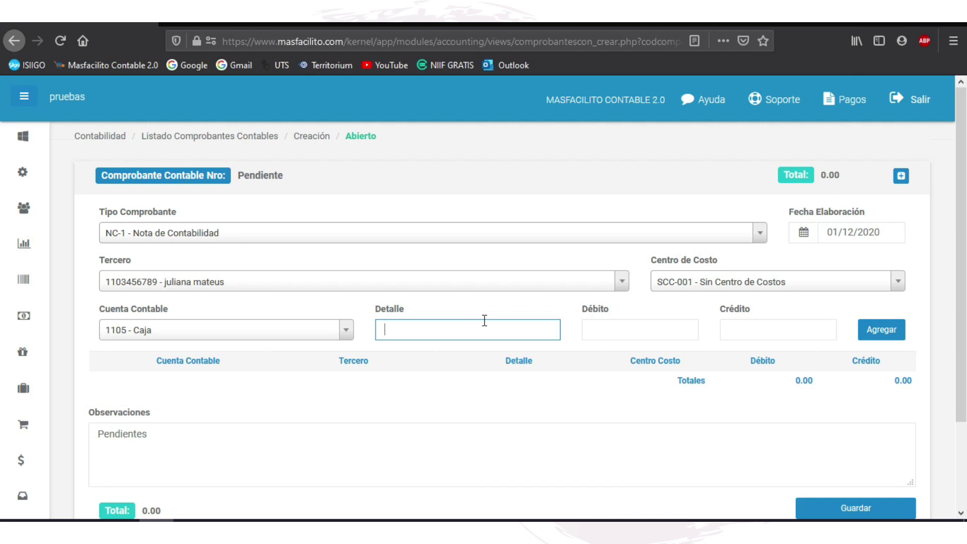
{"action": "left_click", "coordinate": [423, 332]}
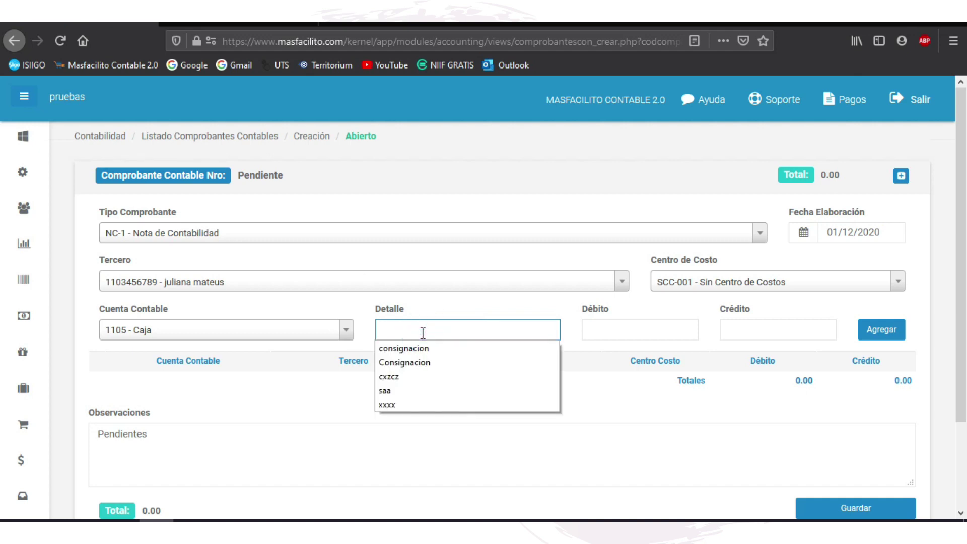
{"action": "type", "text": "Pago factura No.123"}
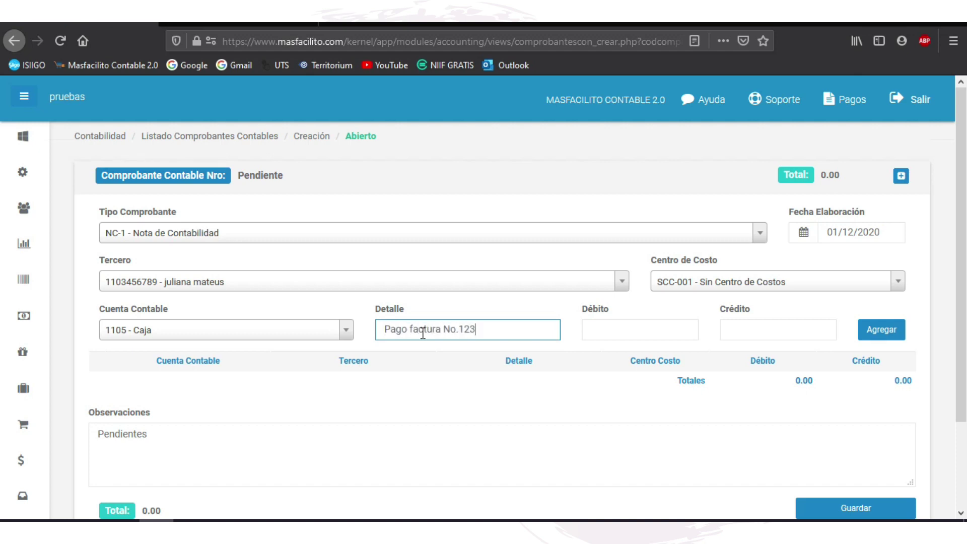
{"action": "left_click", "coordinate": [670, 331]}
{"action": "type", "text": "10"}
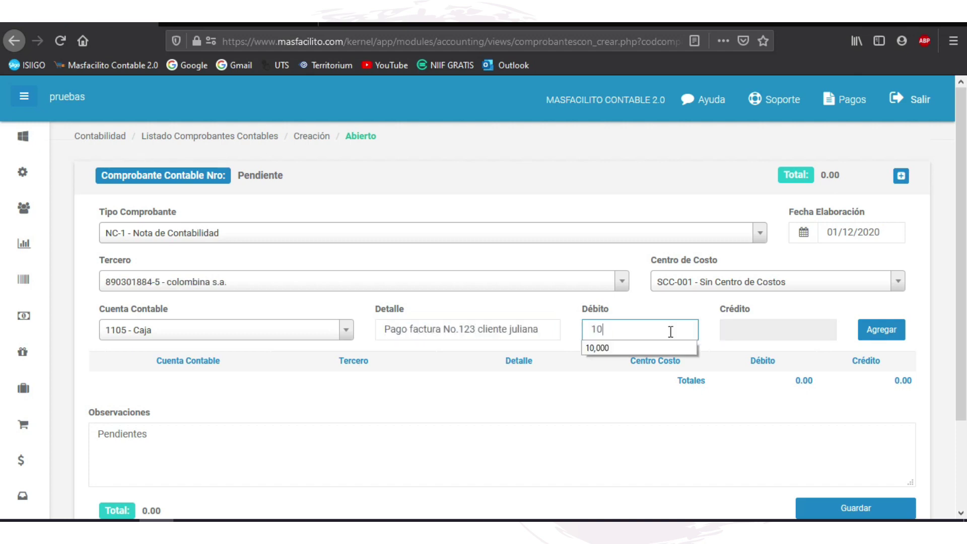
{"action": "type", "text": "0,000"}
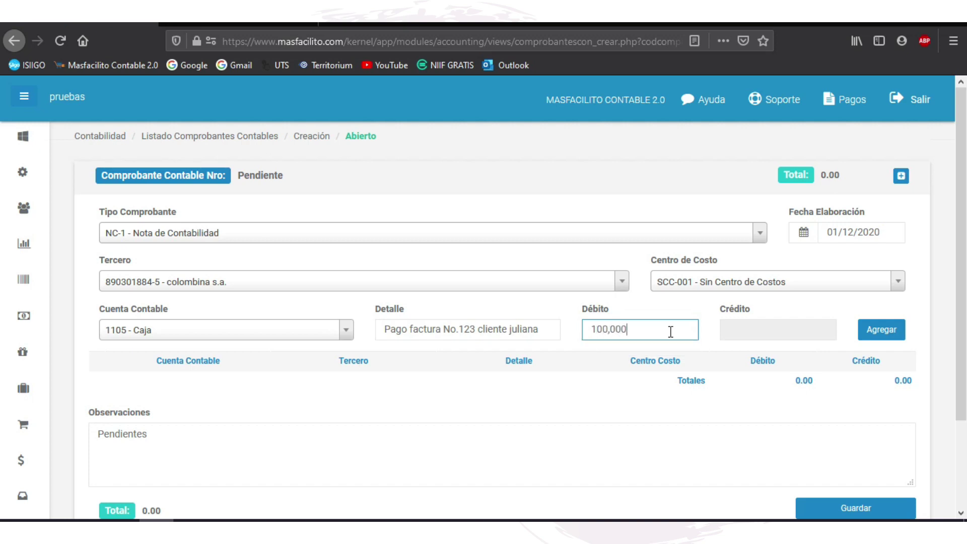
{"action": "left_click", "coordinate": [891, 335]}
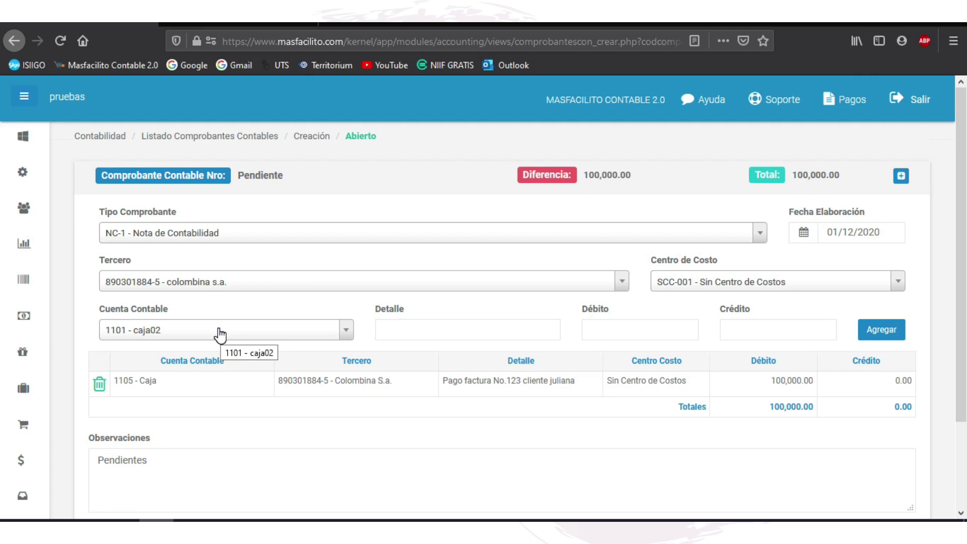
Step: Add a 100,000 credit line to 1305 - Clientes with the same invoice payment detail
{"action": "left_click", "coordinate": [344, 330]}
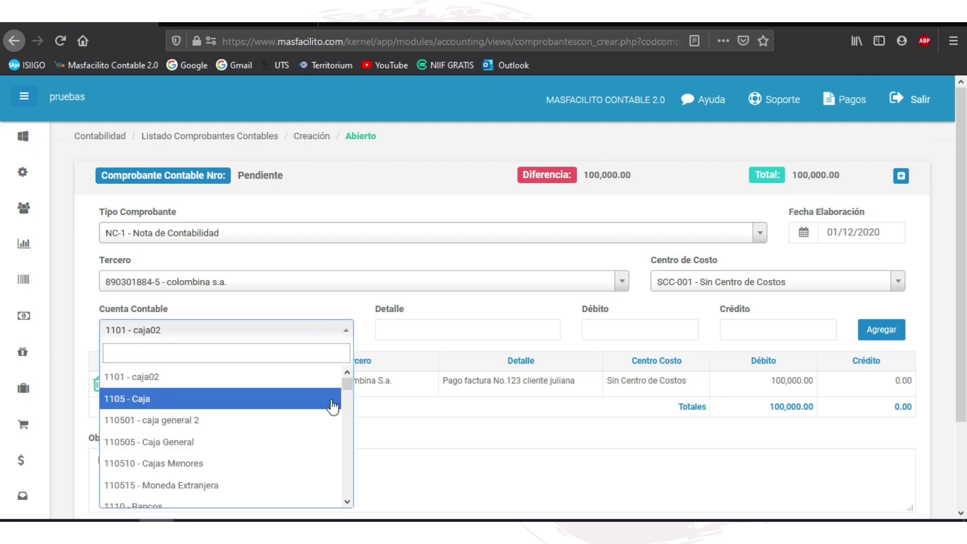
{"action": "scroll", "coordinate": [311, 420], "scroll_direction": "down", "scroll_amount": 3}
{"action": "type", "text": "1305"}
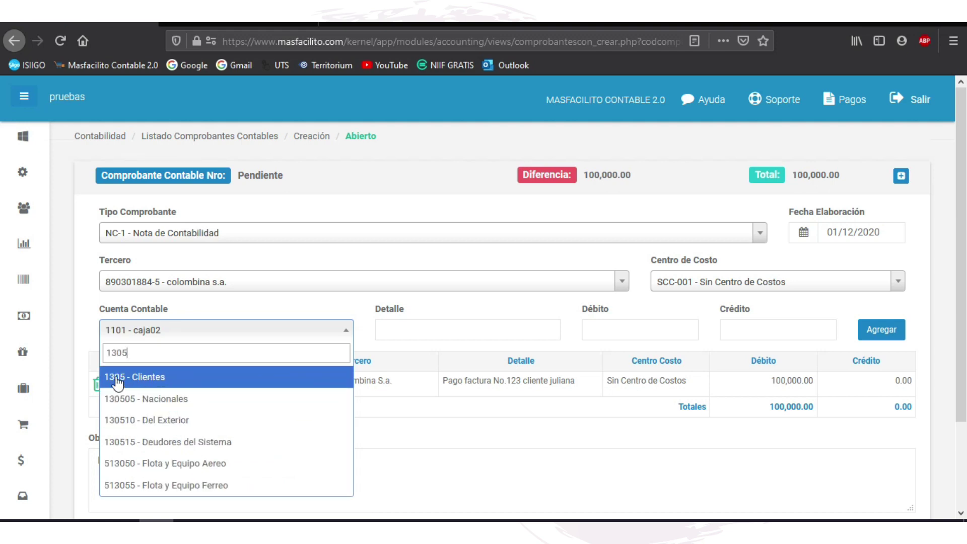
{"action": "left_click", "coordinate": [147, 378]}
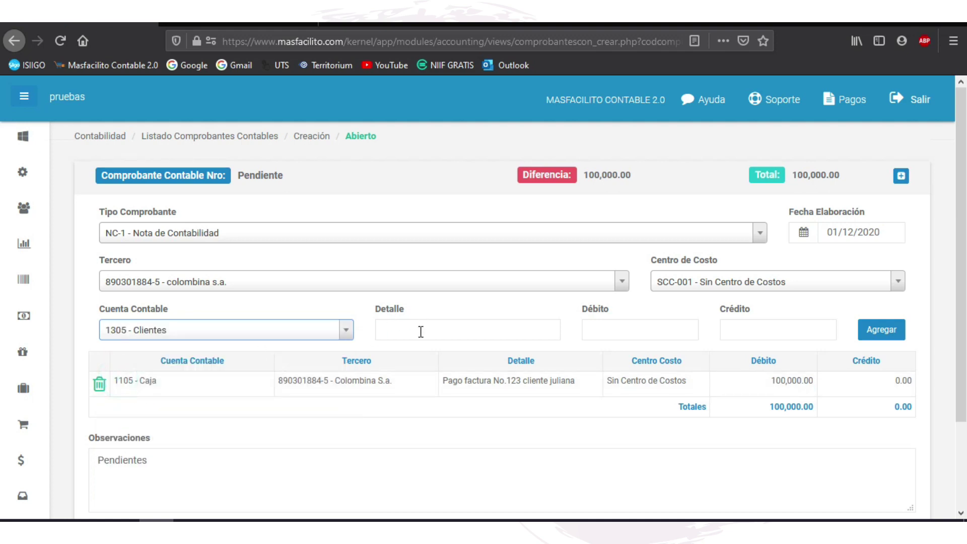
{"action": "left_click", "coordinate": [420, 331]}
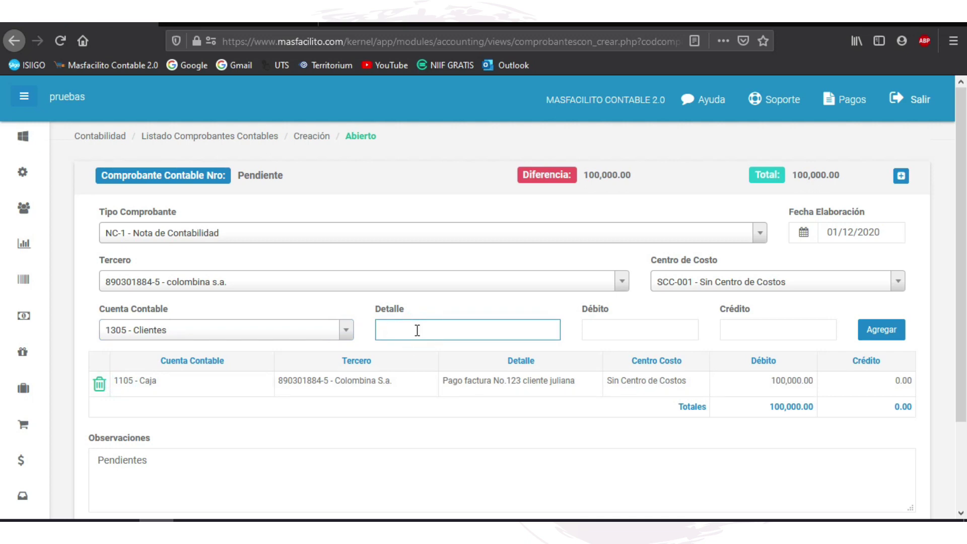
{"action": "type", "text": "p"}
{"action": "key", "text": "Down"}
{"action": "key", "text": "Return"}
{"action": "left_click", "coordinate": [779, 334]}
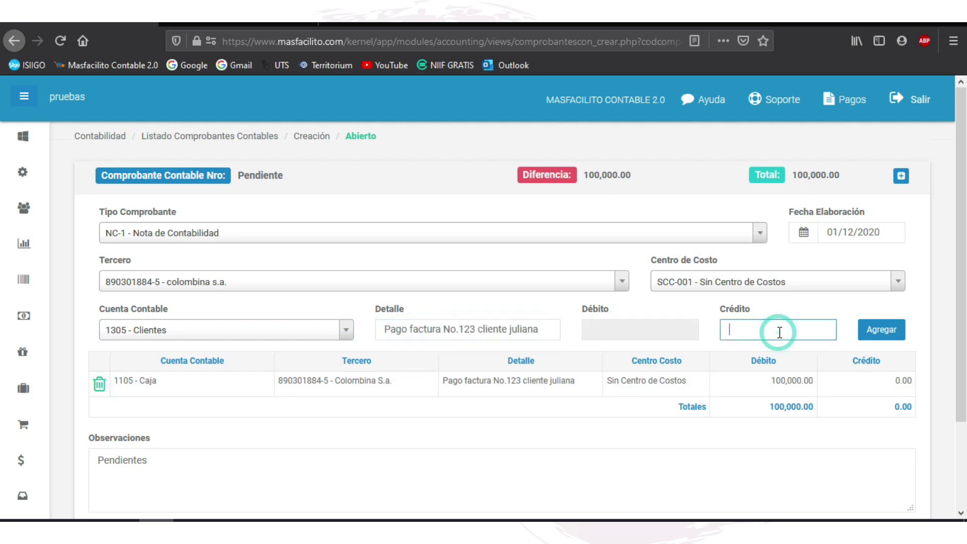
{"action": "type", "text": "100,000"}
{"action": "left_click", "coordinate": [871, 337]}
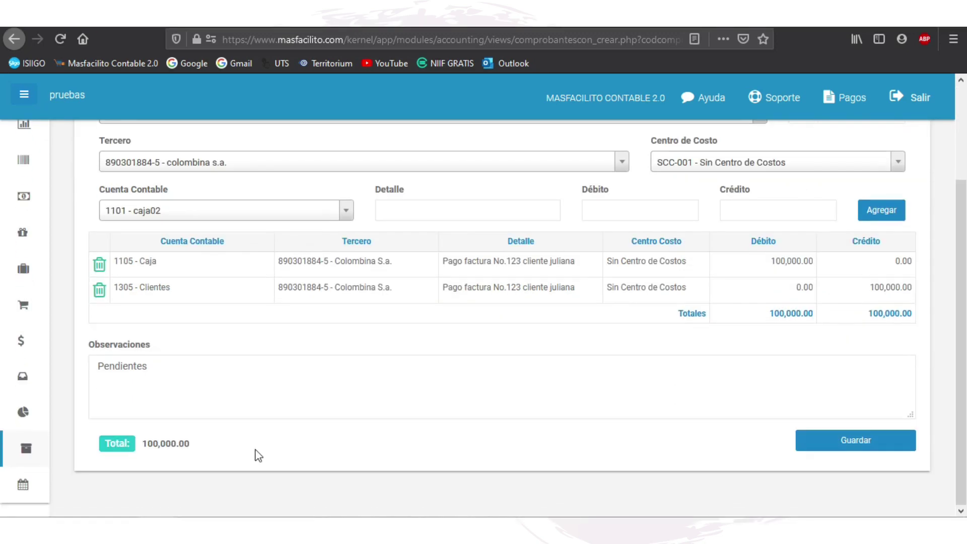
Step: Set observations to 'Este pago es un abono y que tenemos pendiente 10.0000', then save and print the voucher
{"action": "left_click", "coordinate": [161, 367]}
{"action": "double_click", "coordinate": [162, 367]}
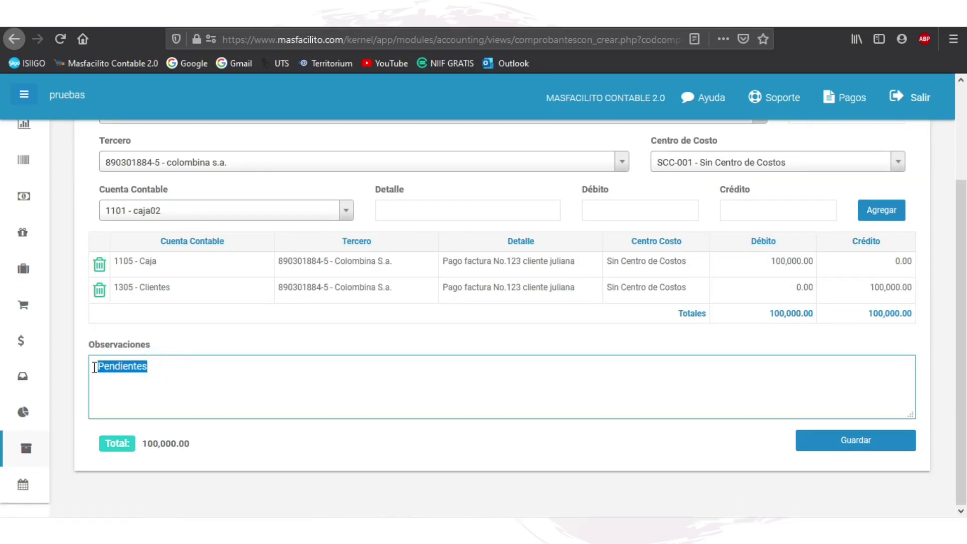
{"action": "type", "text": "Este pago es un abono y que tenemos pendiente 10.0000"}
{"action": "scroll", "coordinate": [376, 343], "scroll_direction": "up", "scroll_amount": 3}
{"action": "scroll", "coordinate": [790, 377], "scroll_direction": "down", "scroll_amount": 3}
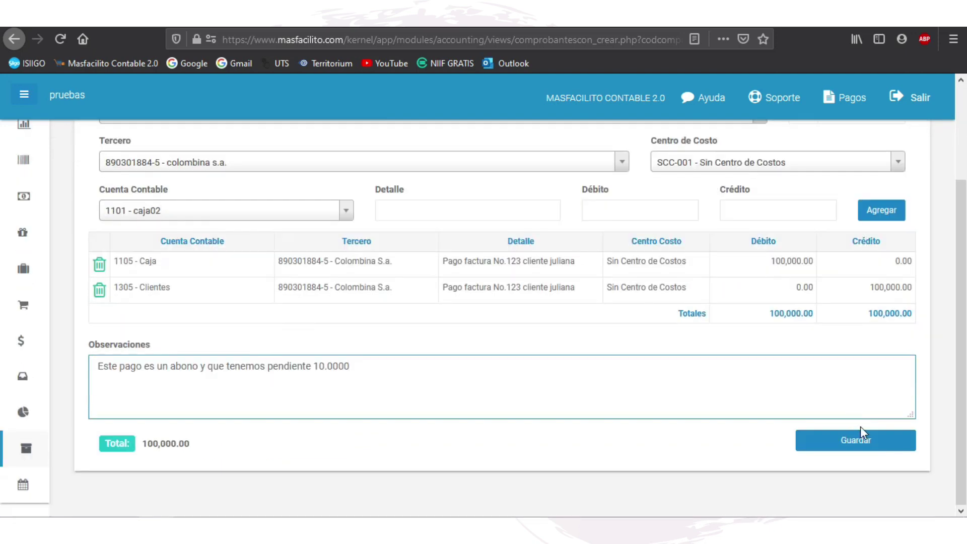
{"action": "left_click", "coordinate": [859, 437]}
{"action": "left_click", "coordinate": [731, 446]}
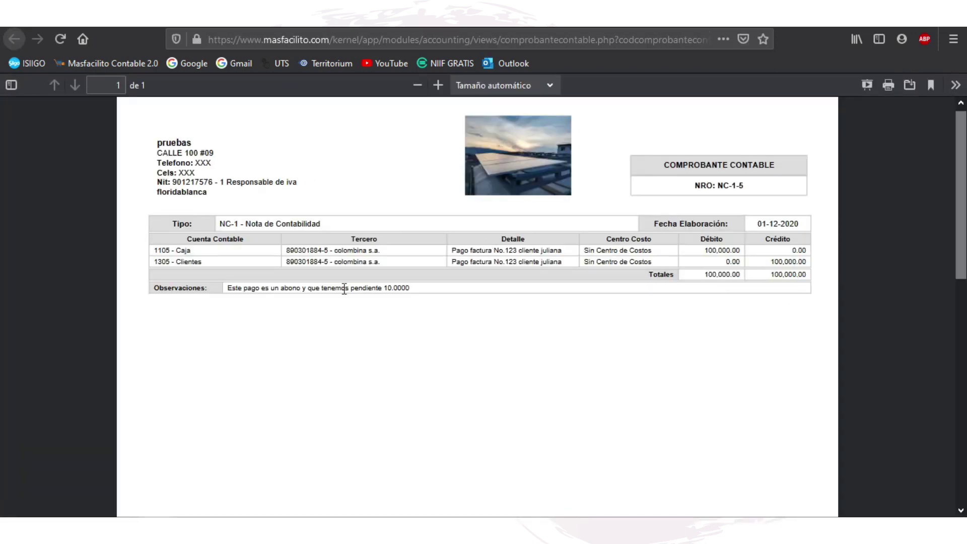
Step: Close the printable NC-1-5 copy and return to Listado Comprobantes Contables
{"action": "key", "text": "ctrl+w"}
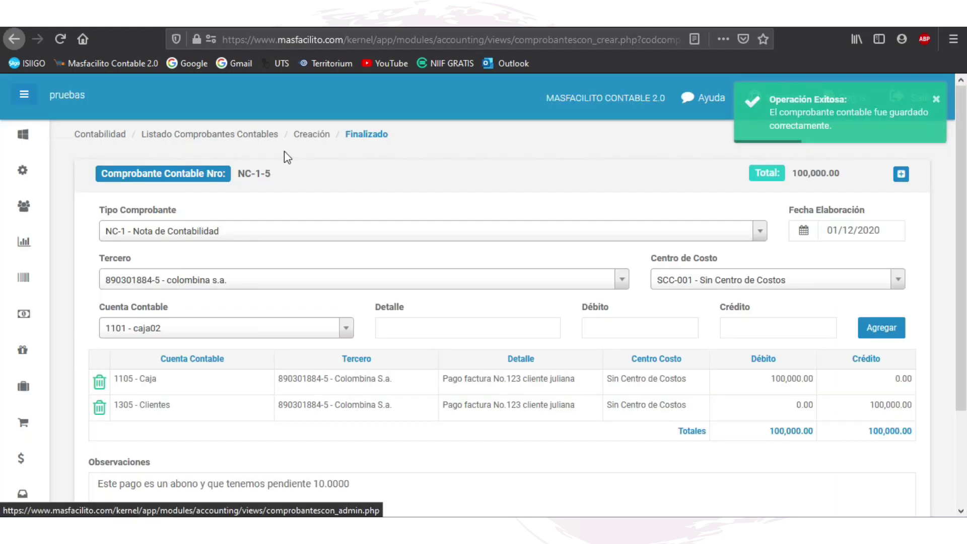
{"action": "left_click", "coordinate": [205, 134]}
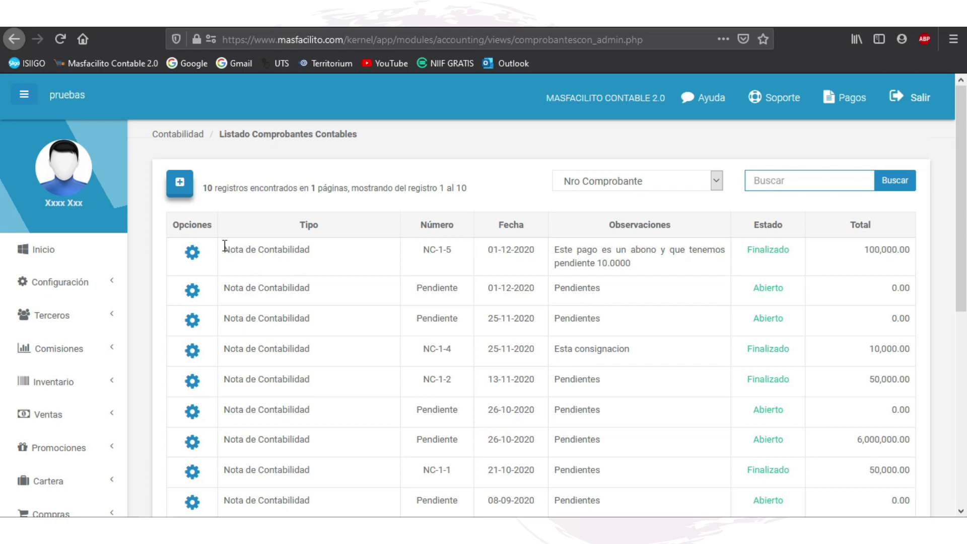
{"action": "left_click", "coordinate": [193, 252]}
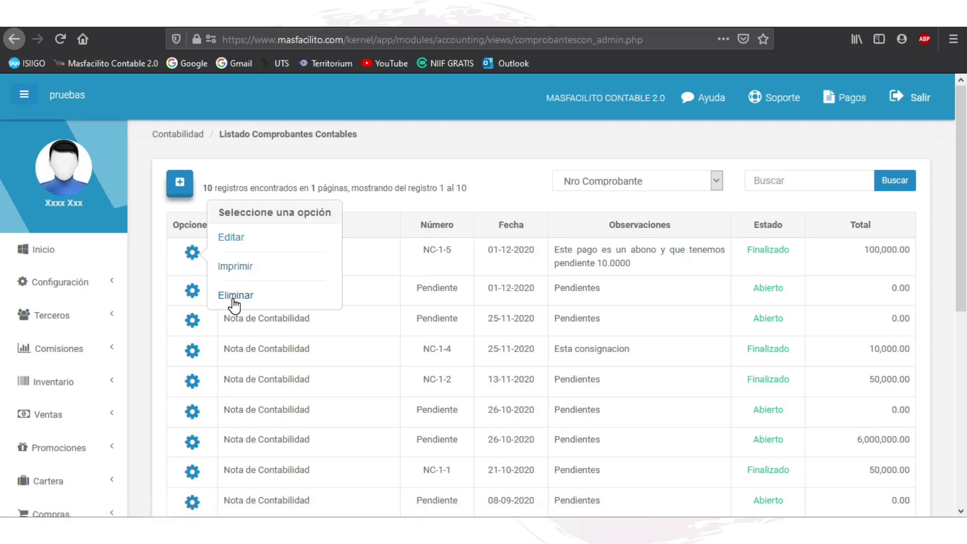
{"action": "left_click", "coordinate": [458, 177]}
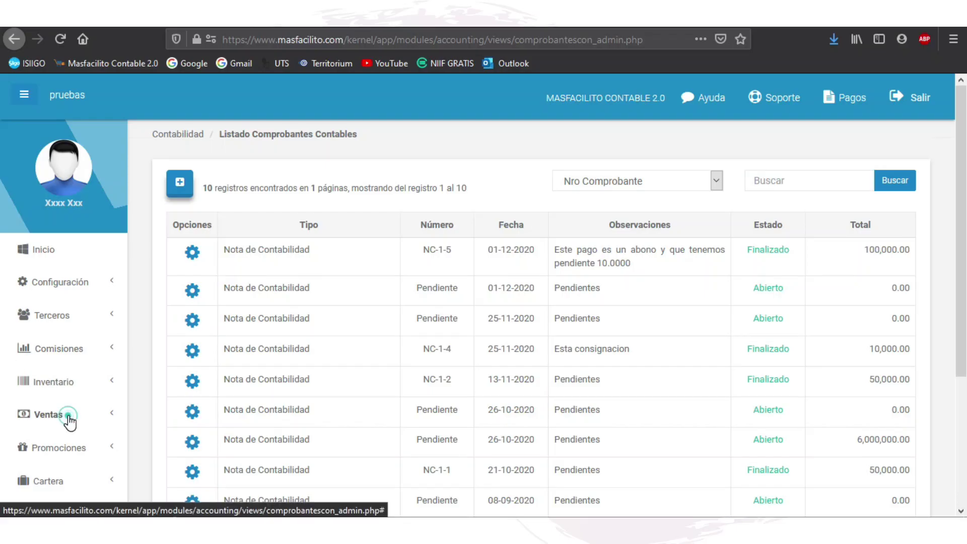
Step: Go to Ventas > Facturas, leave the search filter unchanged, and start a new sales invoice
{"action": "left_click", "coordinate": [71, 415]}
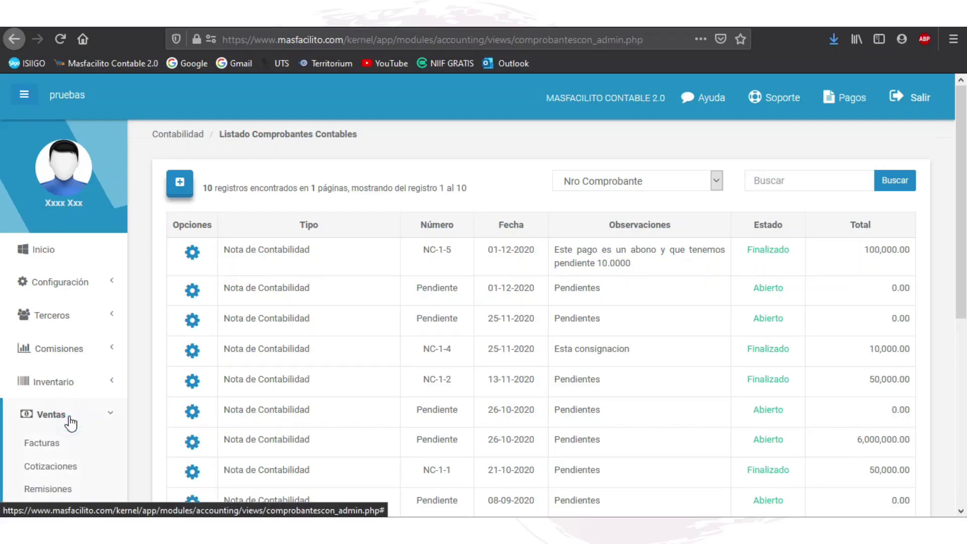
{"action": "left_click", "coordinate": [73, 448]}
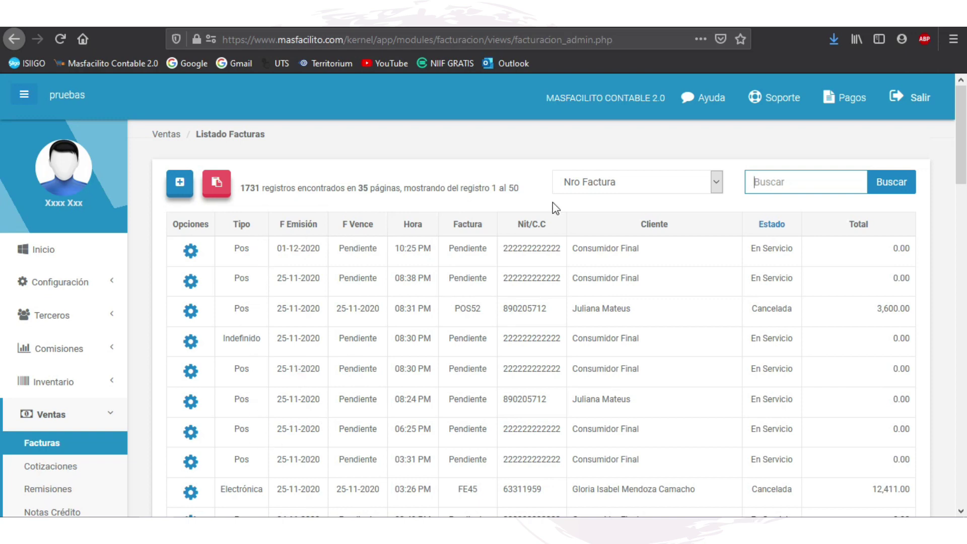
{"action": "left_click", "coordinate": [710, 180]}
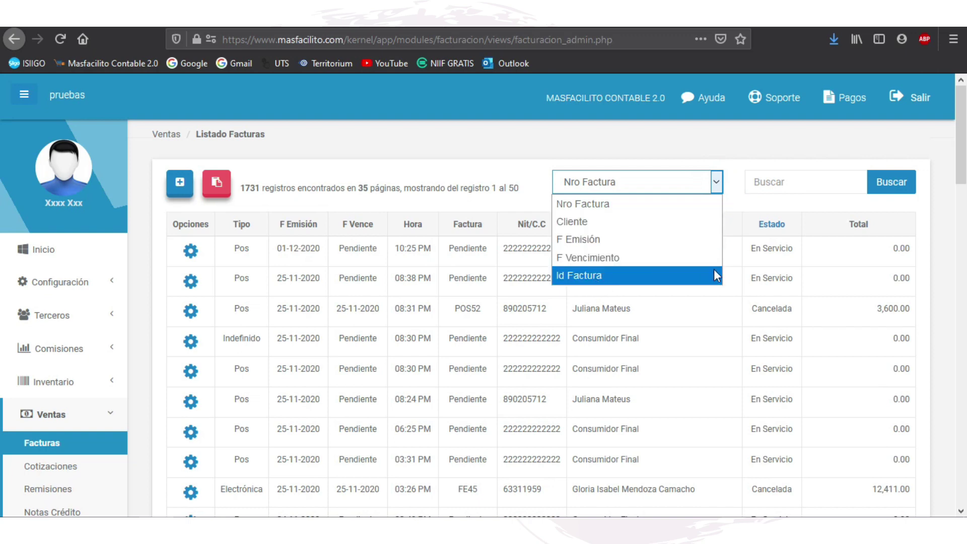
{"action": "left_click", "coordinate": [798, 182]}
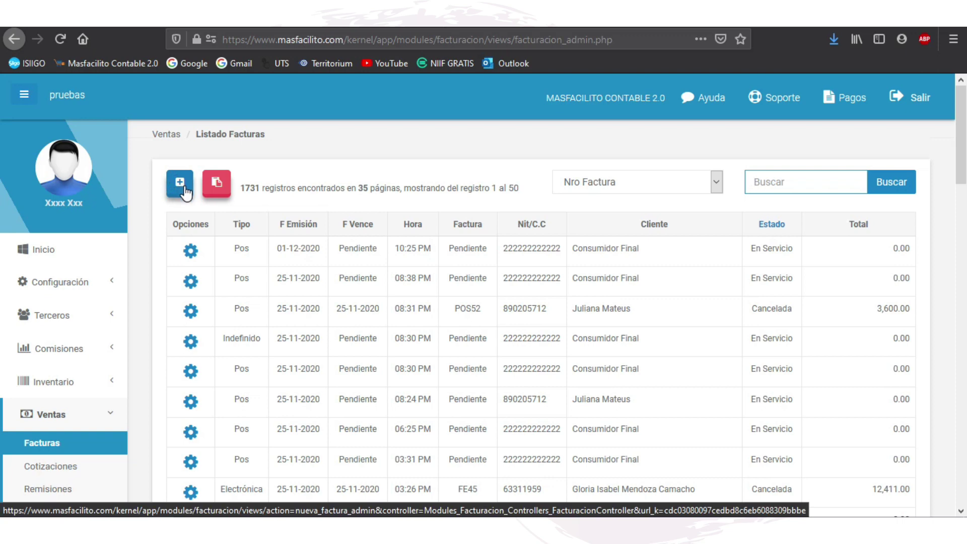
{"action": "left_click", "coordinate": [180, 184]}
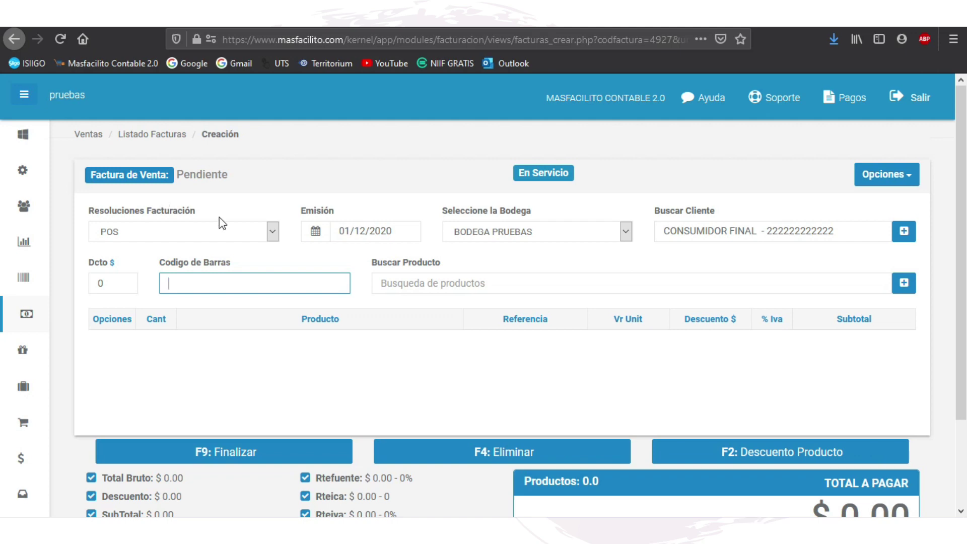
{"action": "left_click", "coordinate": [273, 233]}
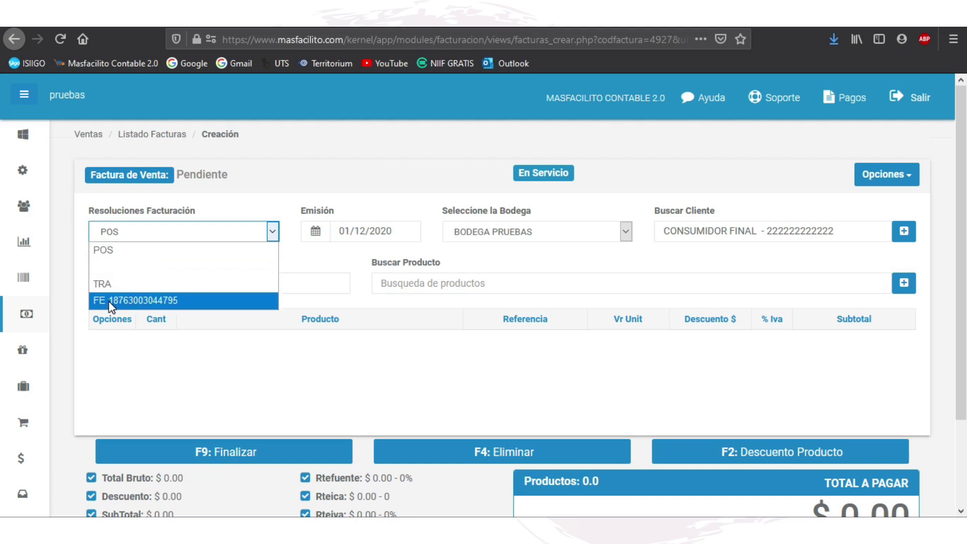
{"action": "left_click", "coordinate": [171, 302]}
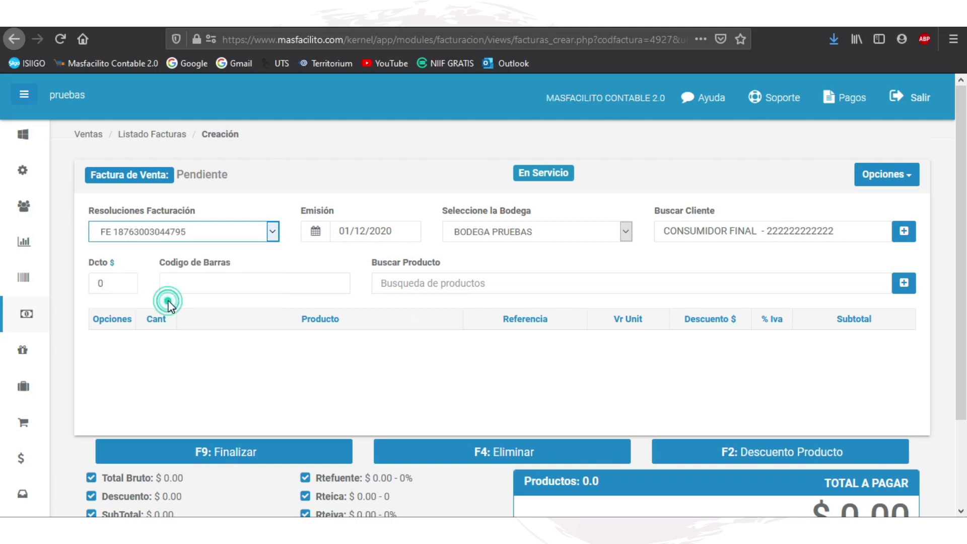
{"action": "left_click", "coordinate": [272, 231]}
{"action": "left_click", "coordinate": [150, 249]}
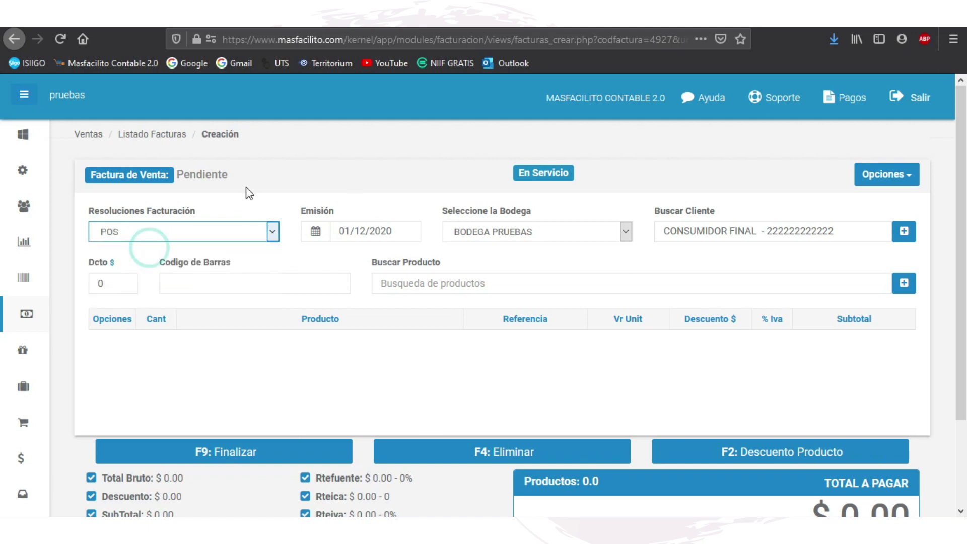
{"action": "scroll", "coordinate": [859, 362], "scroll_direction": "down", "scroll_amount": 3}
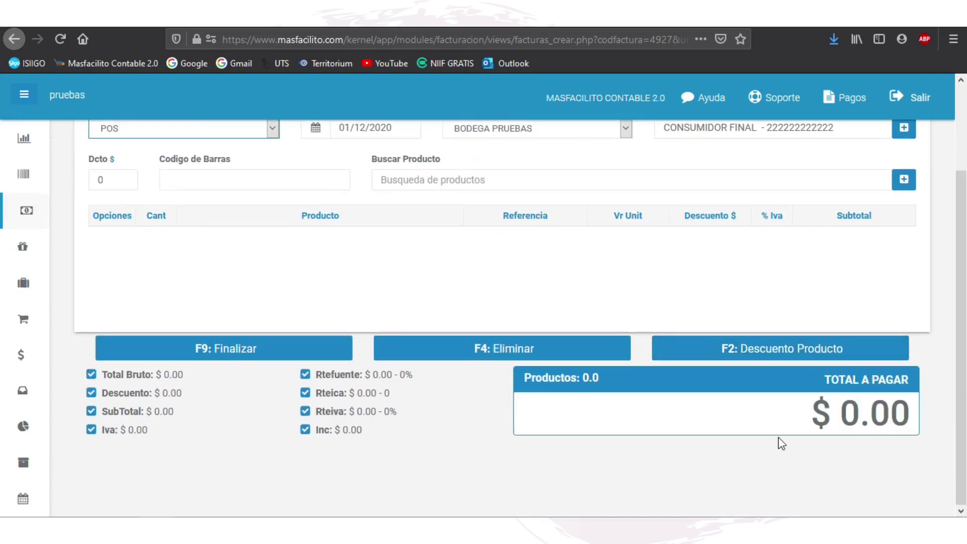
{"action": "scroll", "coordinate": [475, 345], "scroll_direction": "up", "scroll_amount": 3}
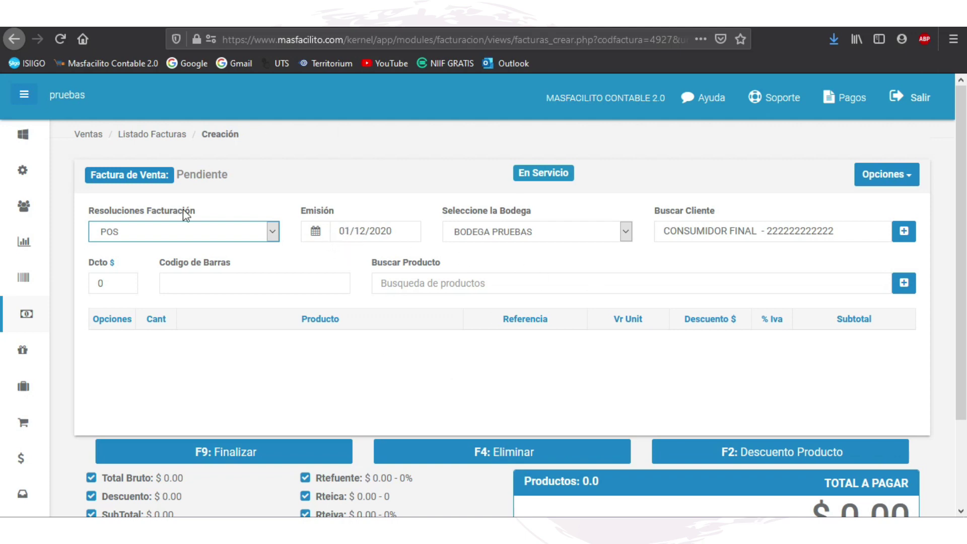
Step: Confirm the invoice's issue date 01/12/2020 and warehouse BODEGA PRUEBAS
{"action": "left_click", "coordinate": [315, 232]}
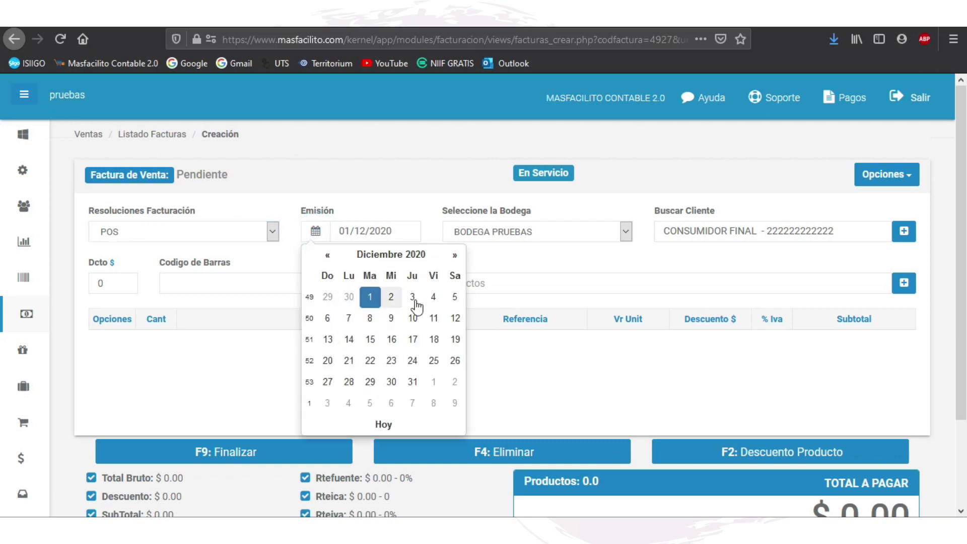
{"action": "left_click", "coordinate": [412, 201]}
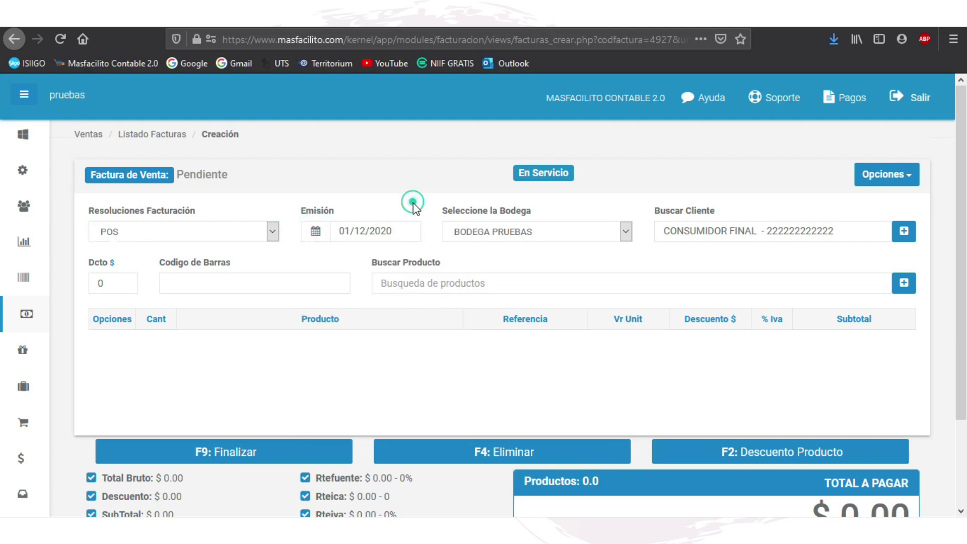
{"action": "left_click", "coordinate": [623, 231]}
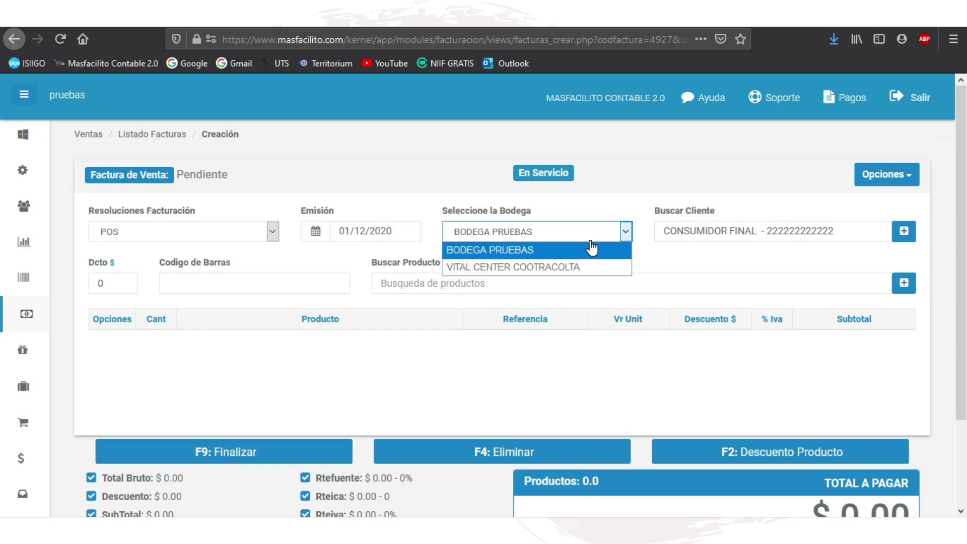
{"action": "left_click", "coordinate": [621, 204]}
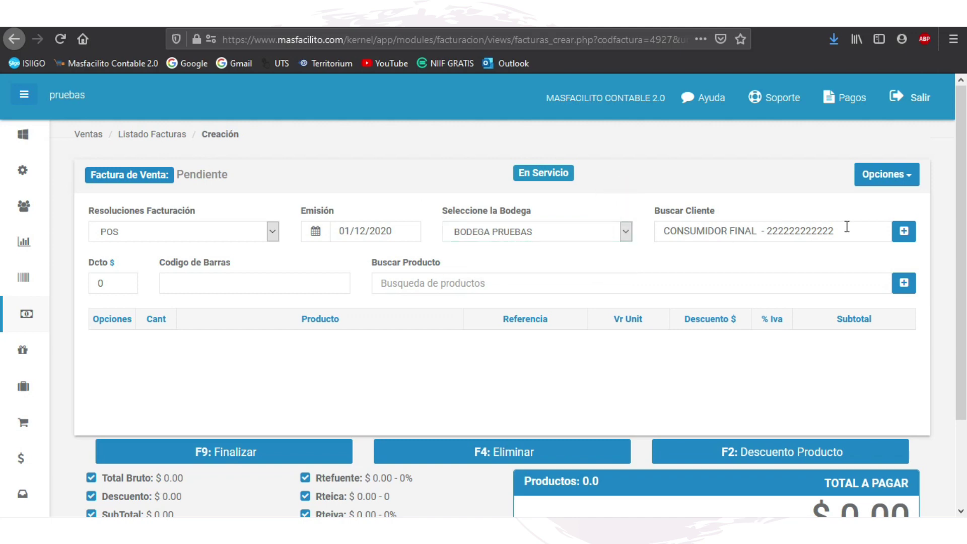
Step: Search 'J' and assign the matching Contados customer, then bring up Crear Cliente
{"action": "left_click", "coordinate": [907, 231]}
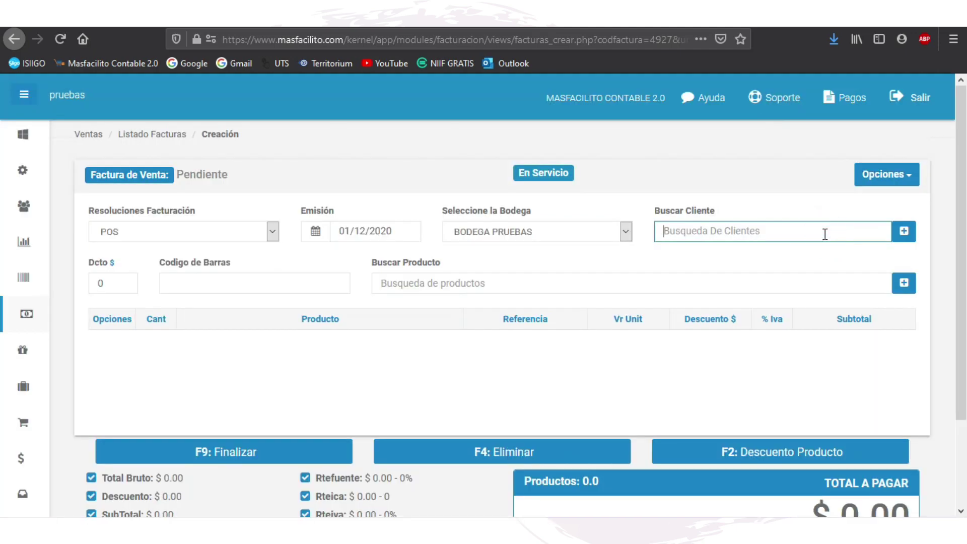
{"action": "type", "text": "Ju"}
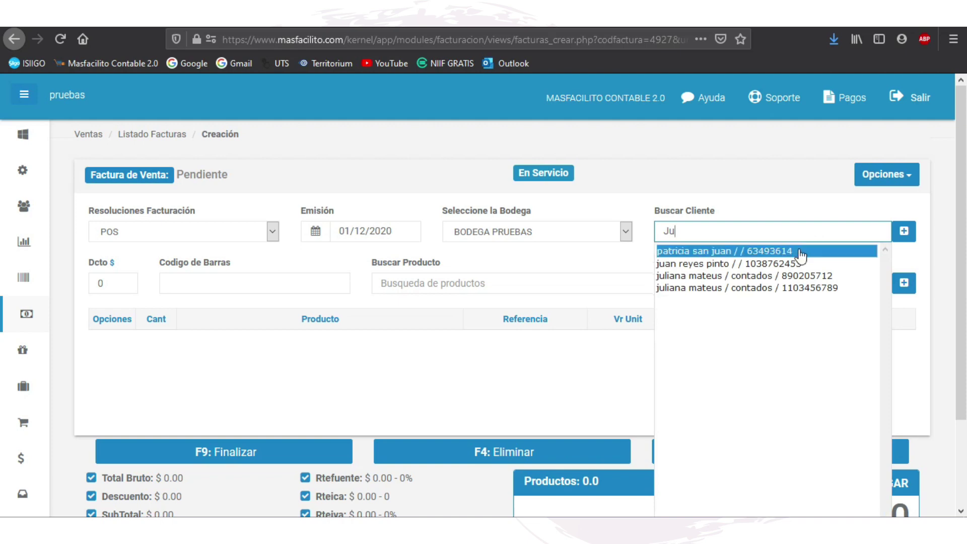
{"action": "left_click", "coordinate": [785, 276]}
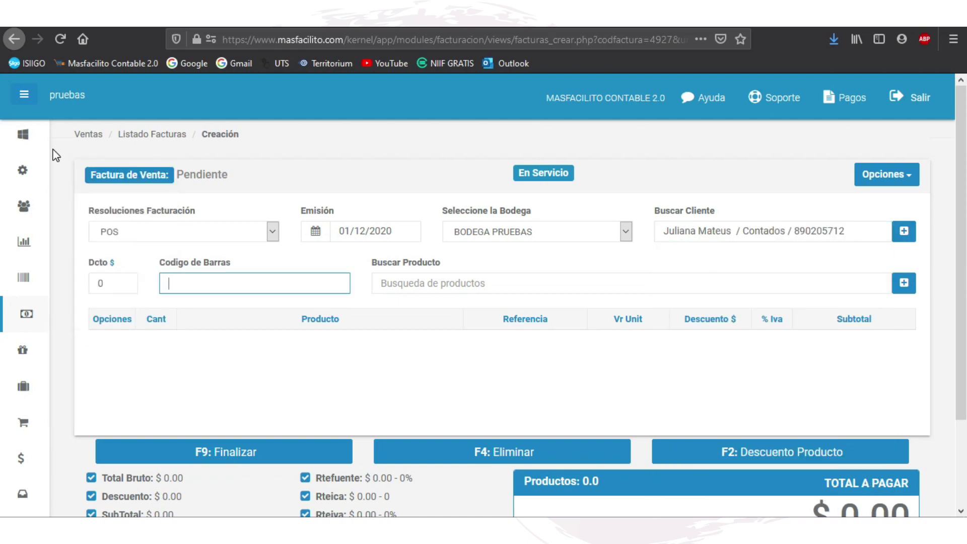
{"action": "left_click", "coordinate": [907, 235]}
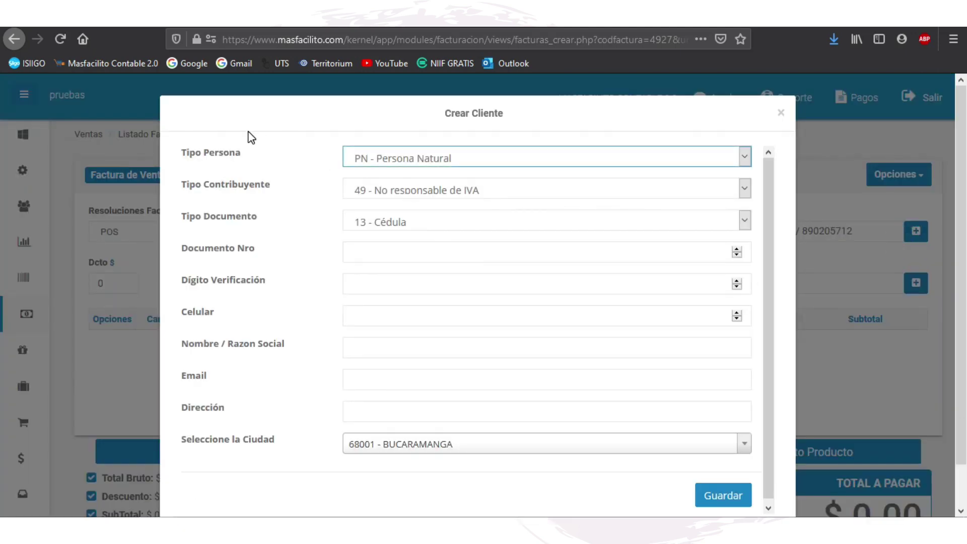
Step: Close the Crear Cliente form and leave the invoice discount at 0
{"action": "scroll", "coordinate": [473, 252], "scroll_direction": "down", "scroll_amount": 1}
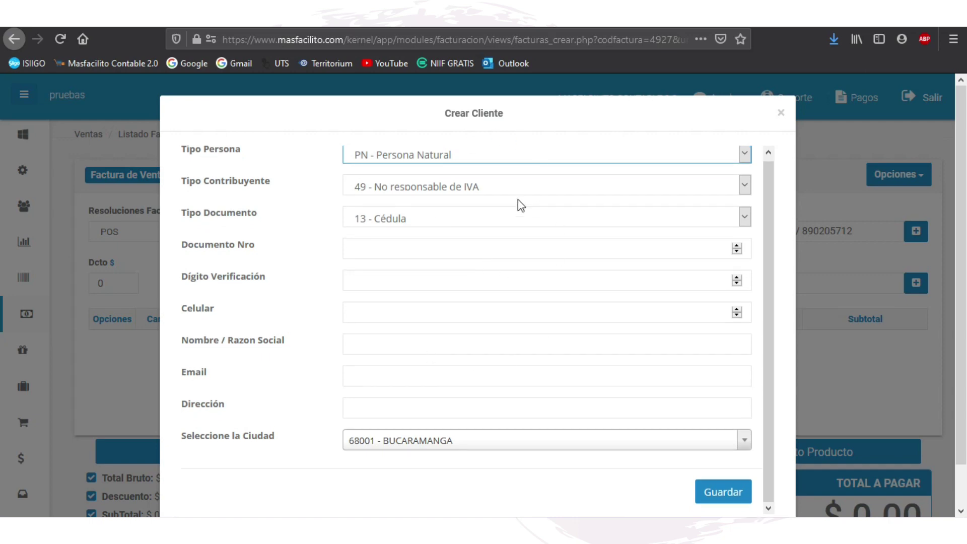
{"action": "left_click", "coordinate": [780, 119]}
{"action": "double_click", "coordinate": [101, 282]}
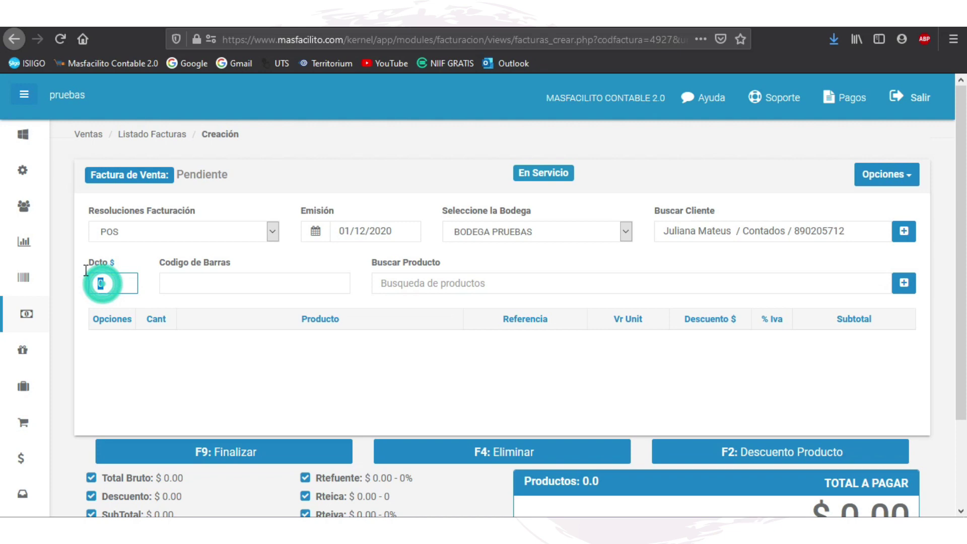
{"action": "left_click", "coordinate": [135, 275]}
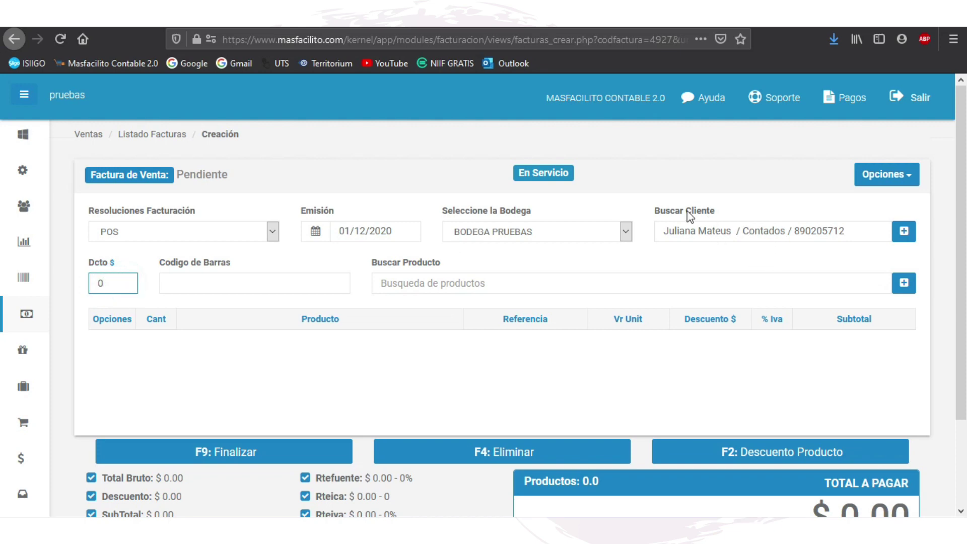
Step: Restore the invoice's chosen customer and bring up the Crear Producto form
{"action": "left_click", "coordinate": [665, 232]}
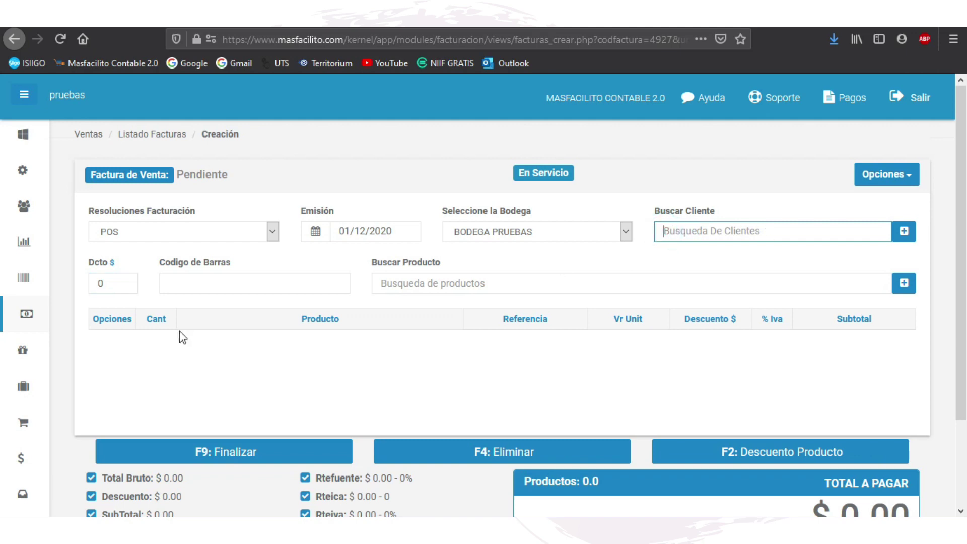
{"action": "left_click", "coordinate": [745, 225]}
{"action": "left_click", "coordinate": [274, 288]}
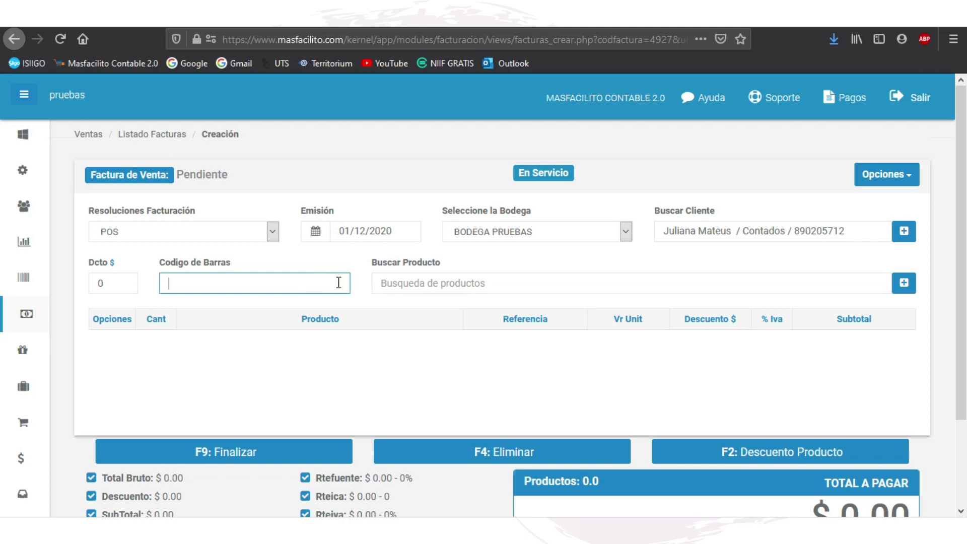
{"action": "left_click", "coordinate": [175, 281]}
{"action": "left_click", "coordinate": [455, 290]}
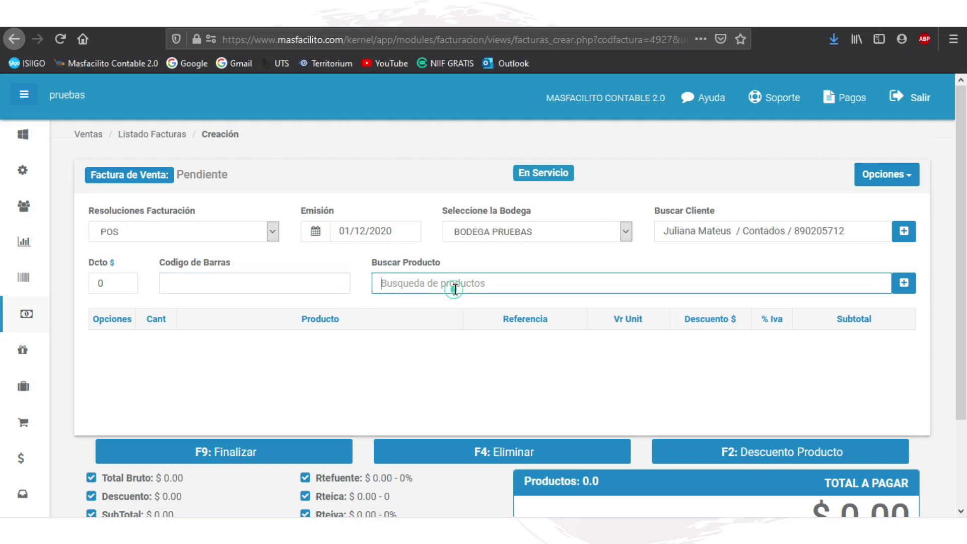
{"action": "left_click", "coordinate": [904, 282]}
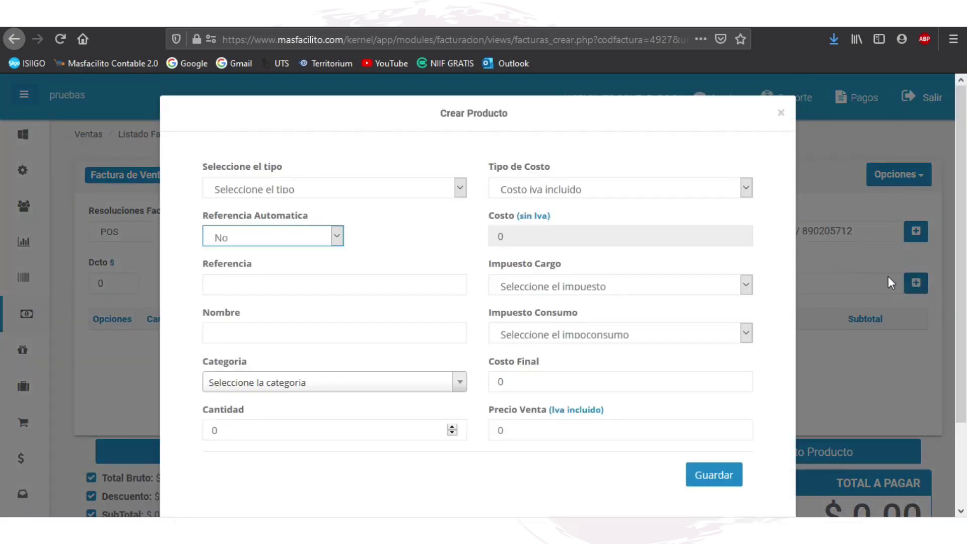
Step: Make the product type FISICO with an automatically generated reference using prefix PSC
{"action": "left_click", "coordinate": [456, 187]}
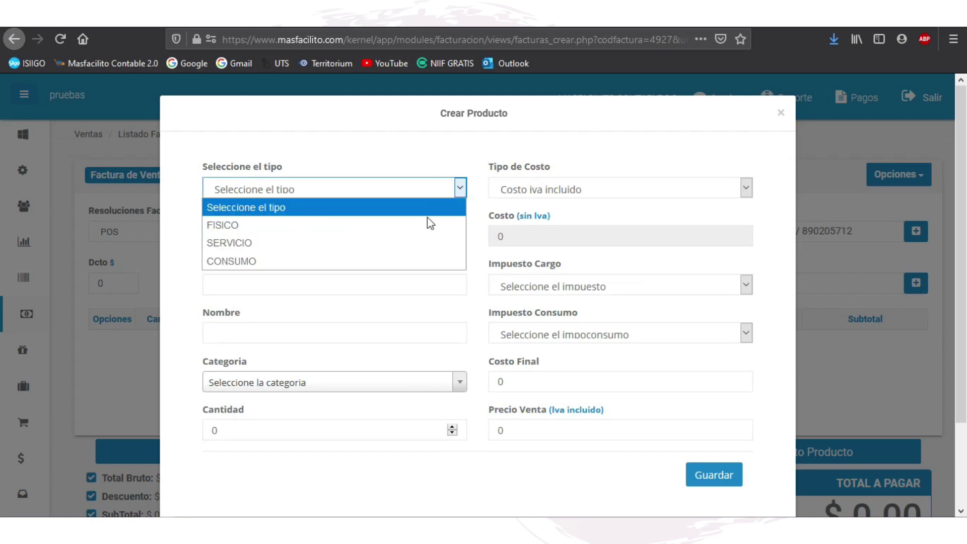
{"action": "left_click", "coordinate": [339, 225]}
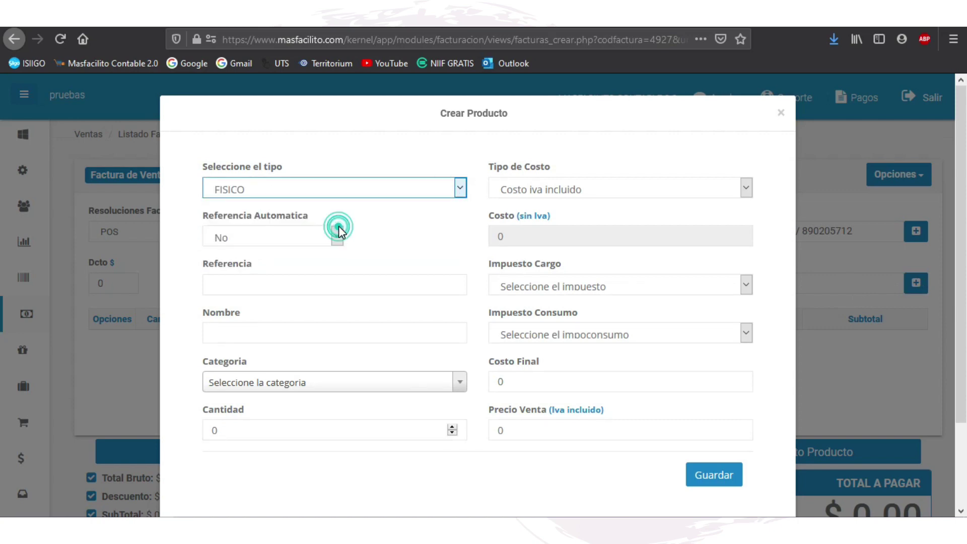
{"action": "left_click", "coordinate": [337, 236]}
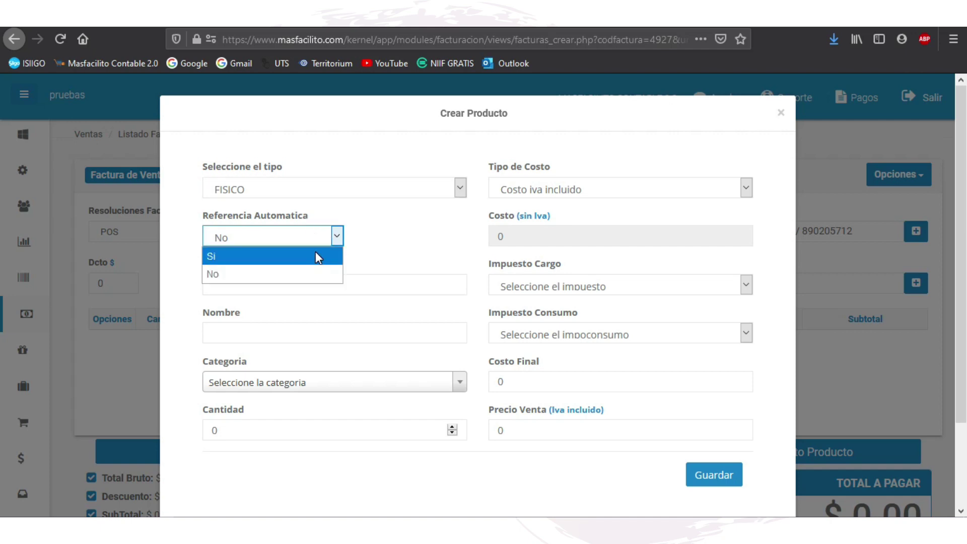
{"action": "left_click", "coordinate": [288, 251]}
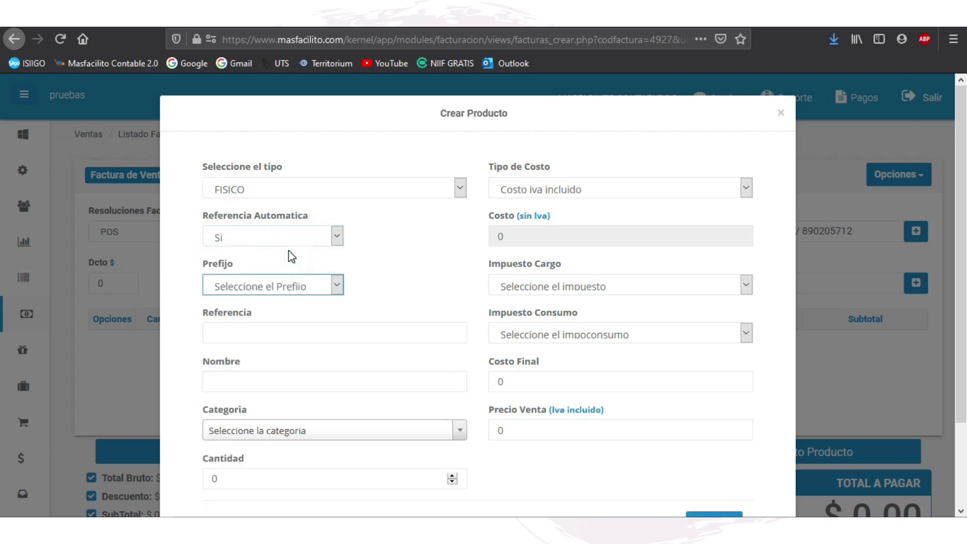
{"action": "left_click", "coordinate": [338, 289]}
{"action": "left_click", "coordinate": [303, 305]}
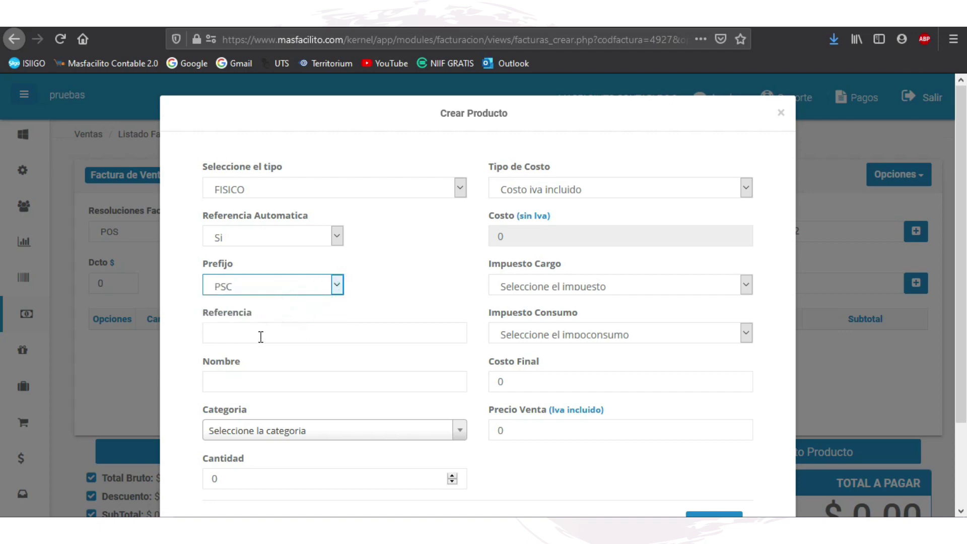
{"action": "left_click", "coordinate": [260, 334]}
Step: Name the product 'chocolatina jet', choose category CHOCOLATINAS, and raise quantity to 10
{"action": "left_click", "coordinate": [265, 372]}
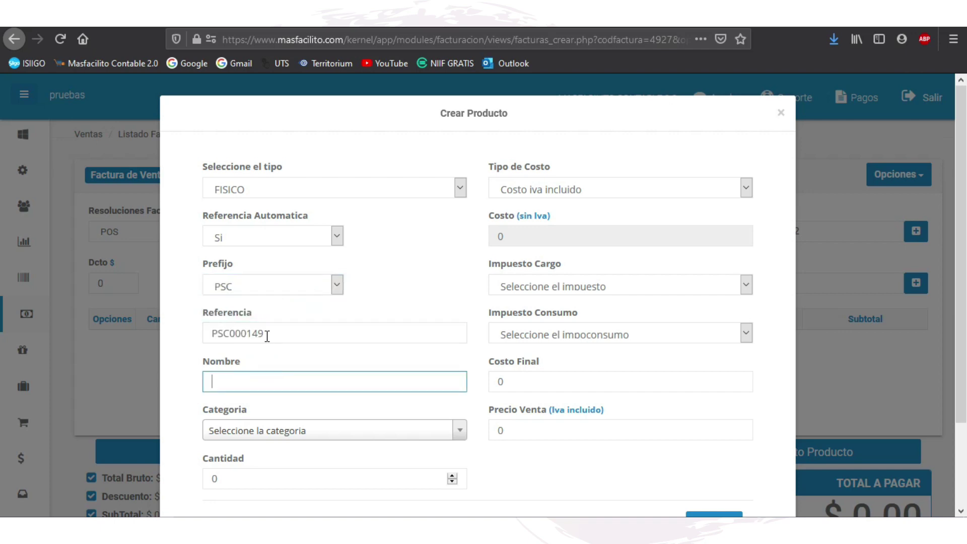
{"action": "type", "text": "chocolatina jet"}
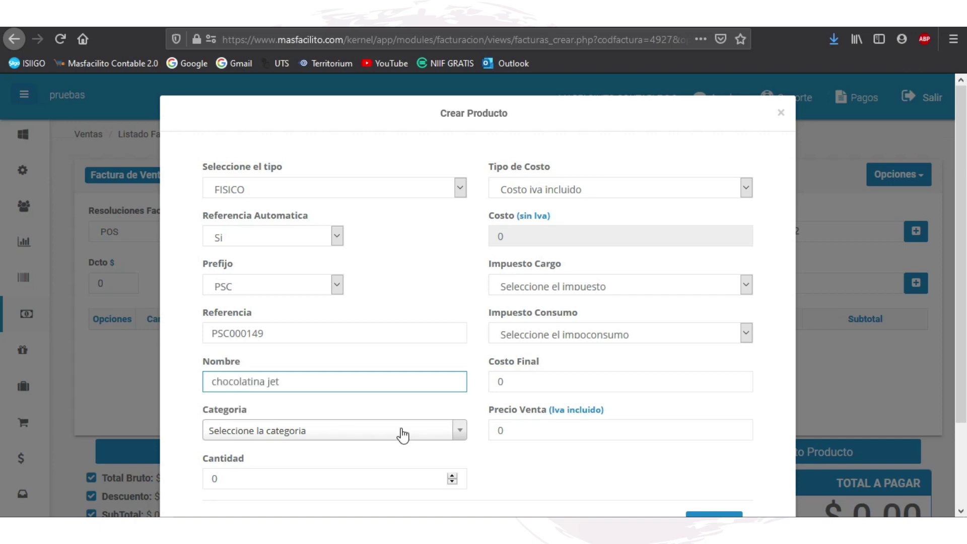
{"action": "left_click", "coordinate": [401, 431]}
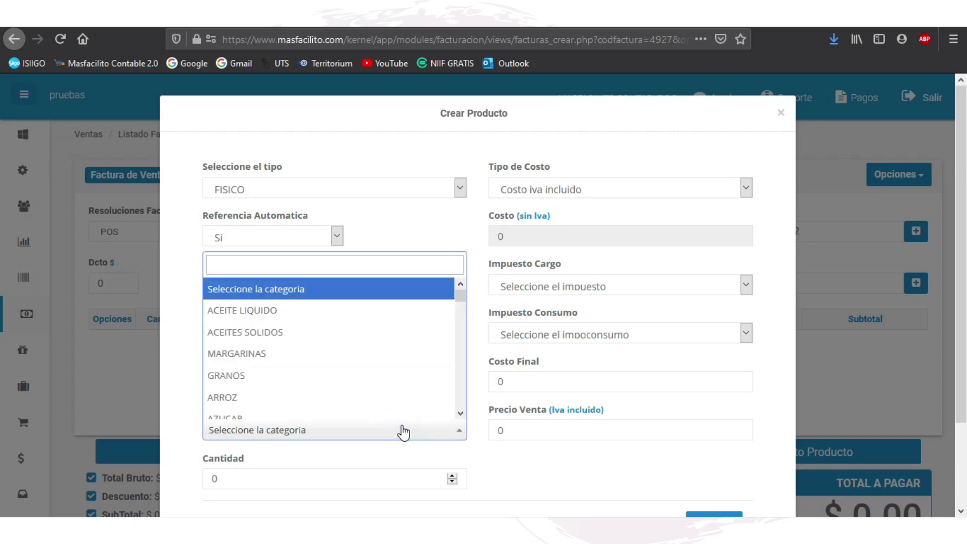
{"action": "type", "text": "cho"}
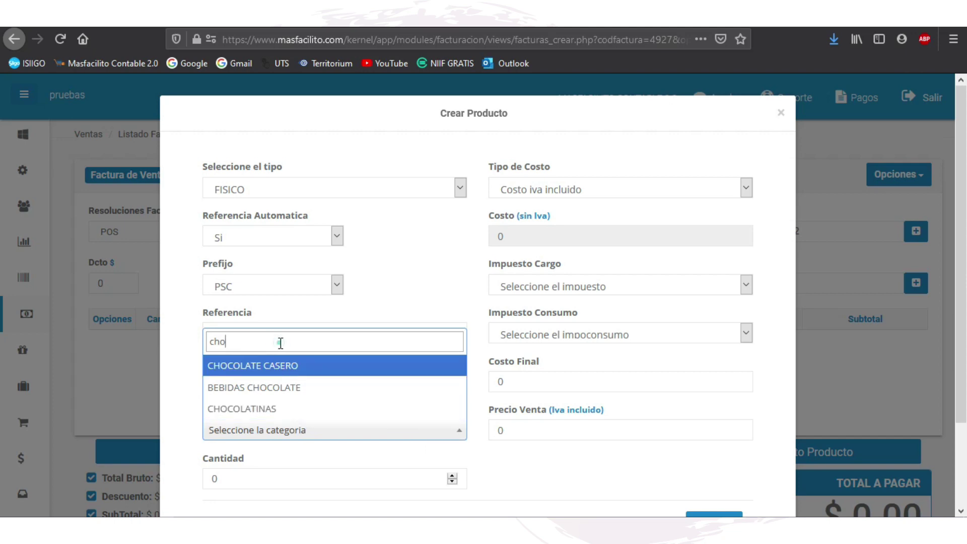
{"action": "key", "text": "BackSpace"}
{"action": "key", "text": "BackSpace"}
{"action": "key", "text": "BackSpace"}
{"action": "type", "text": "lact"}
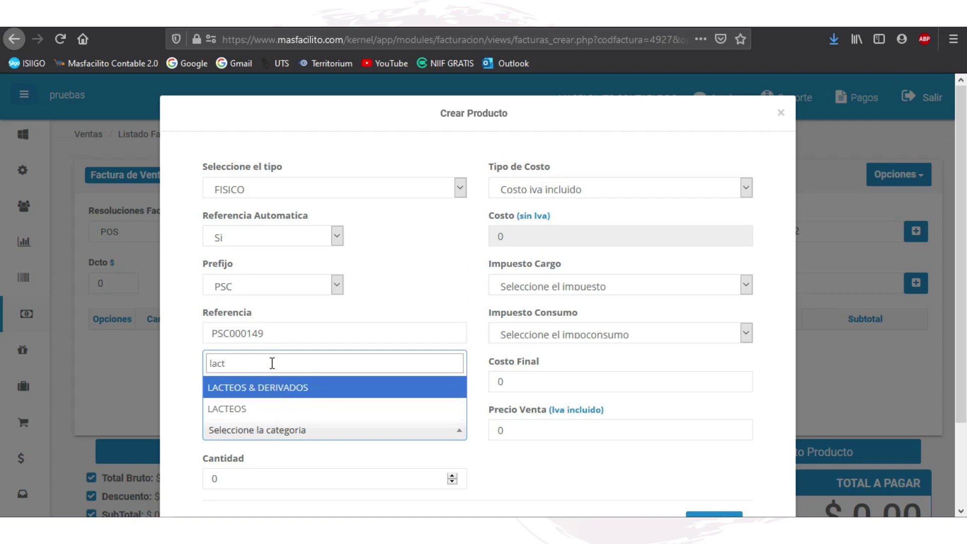
{"action": "double_click", "coordinate": [272, 363]}
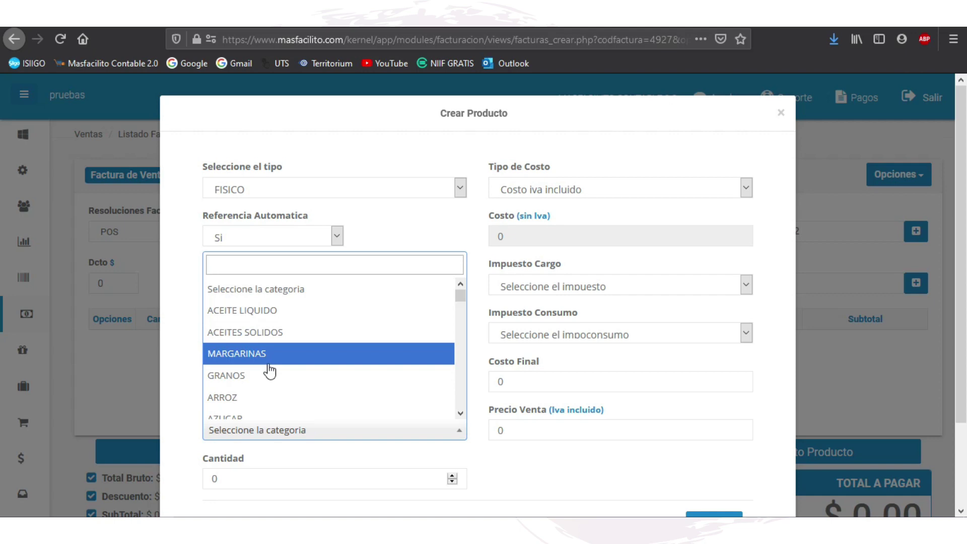
{"action": "type", "text": "cho"}
{"action": "left_click", "coordinate": [302, 408]}
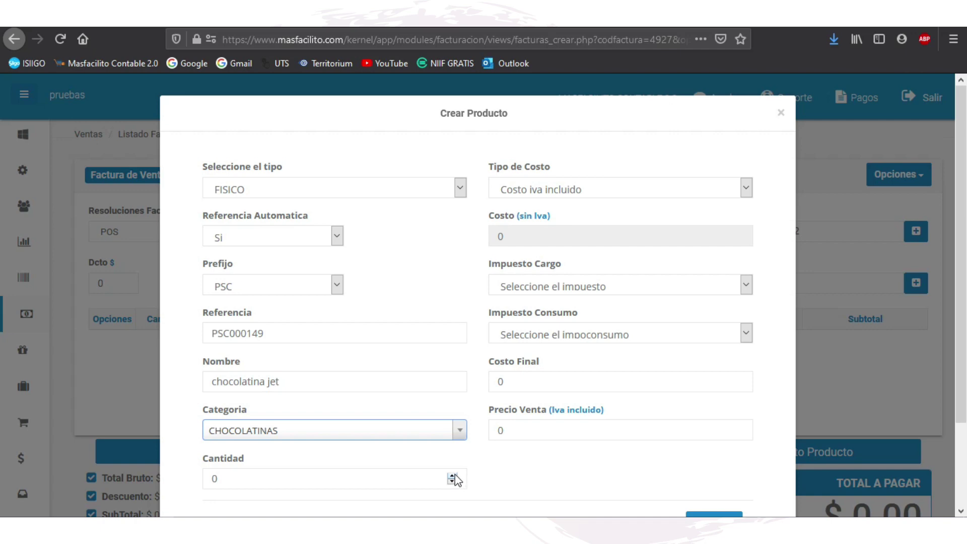
{"action": "left_click", "coordinate": [453, 476]}
Step: Set the cost type to Costo sin iva with a cost of 1000
{"action": "left_click", "coordinate": [599, 192]}
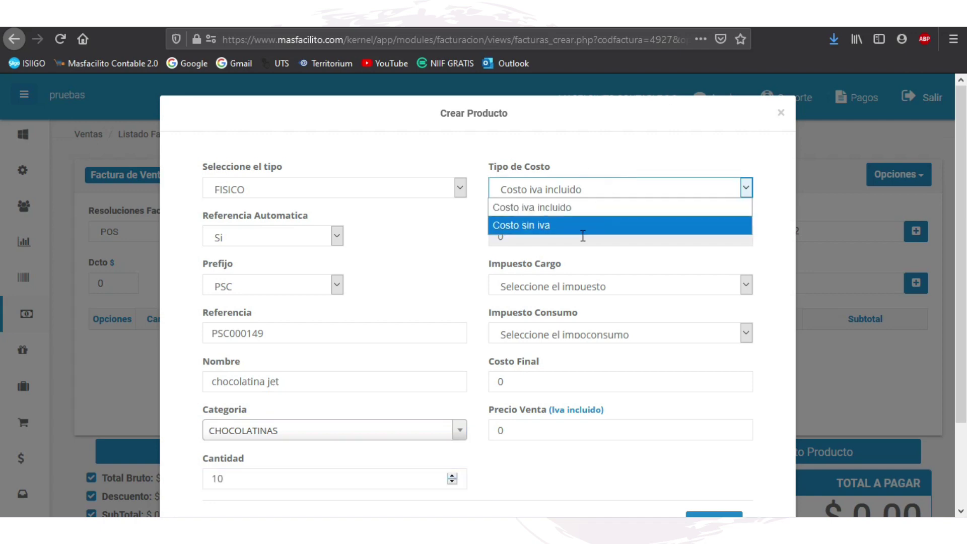
{"action": "left_click", "coordinate": [558, 224]}
{"action": "left_click", "coordinate": [548, 236]}
{"action": "type", "text": "1000"}
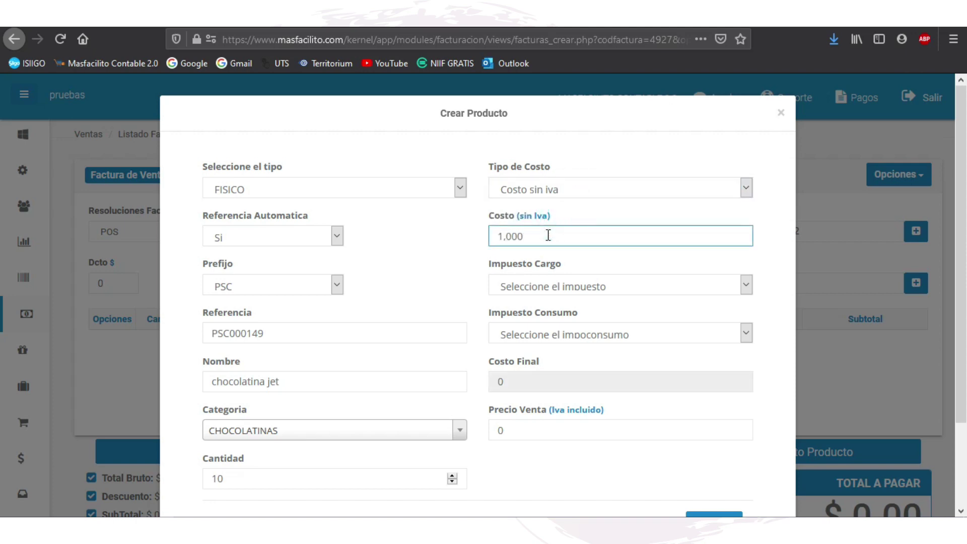
Step: Set tax charge EXCLUIDOS and sale price 2,000, then save the product onto the invoice
{"action": "left_click", "coordinate": [559, 285]}
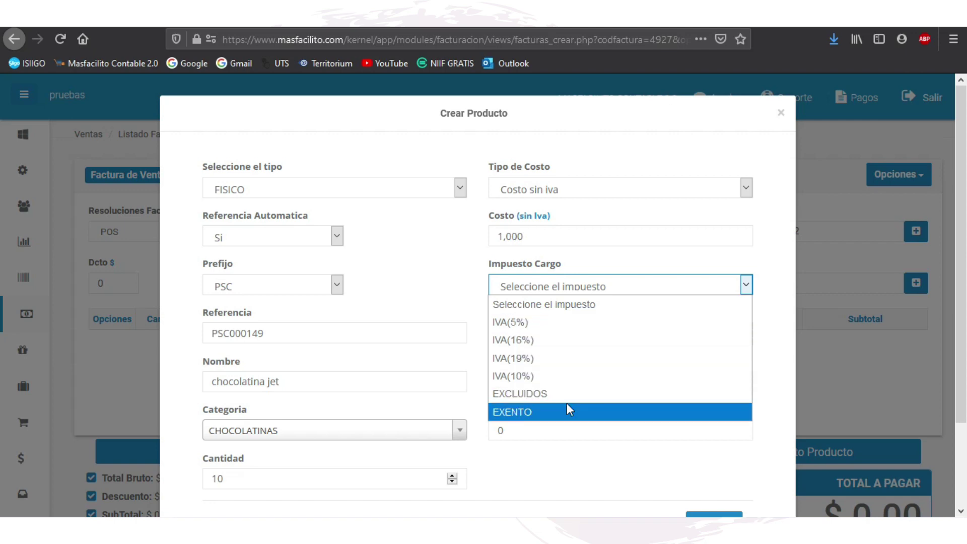
{"action": "left_click", "coordinate": [554, 393]}
{"action": "left_click", "coordinate": [526, 382]}
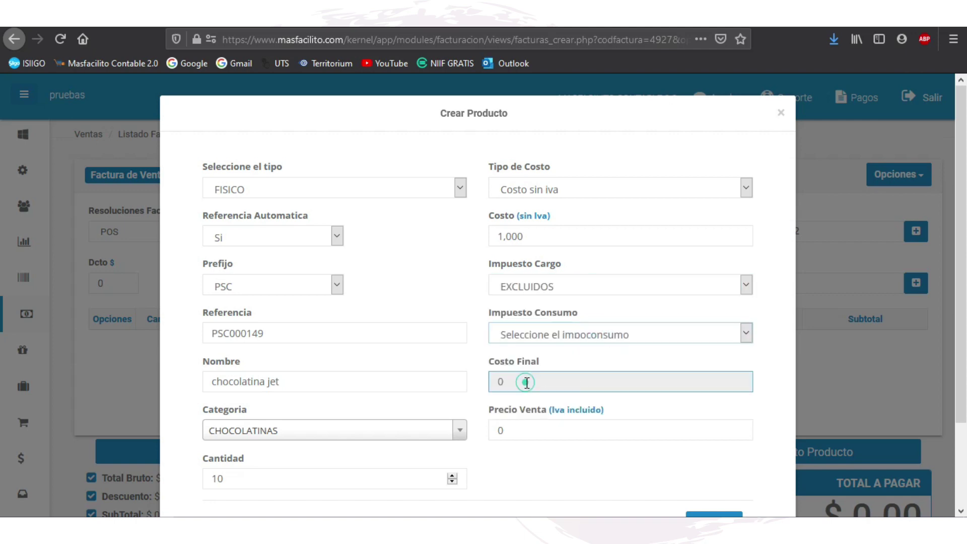
{"action": "left_click", "coordinate": [500, 429]}
{"action": "type", "text": "2,000"}
{"action": "scroll", "coordinate": [568, 399], "scroll_direction": "down", "scroll_amount": 2}
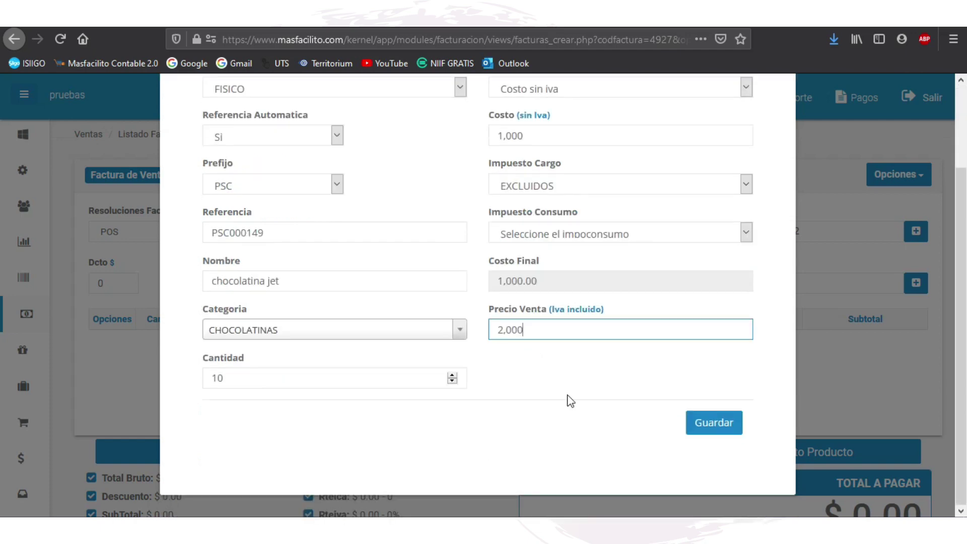
{"action": "left_click", "coordinate": [705, 432]}
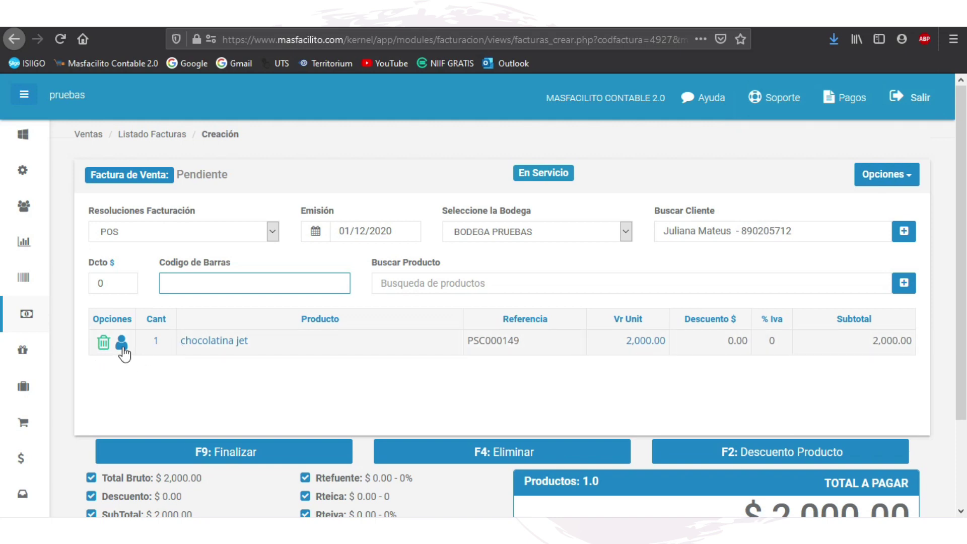
Step: Change the chocolatina jet line quantity to 2, then to 4, saving each time
{"action": "left_click", "coordinate": [156, 342]}
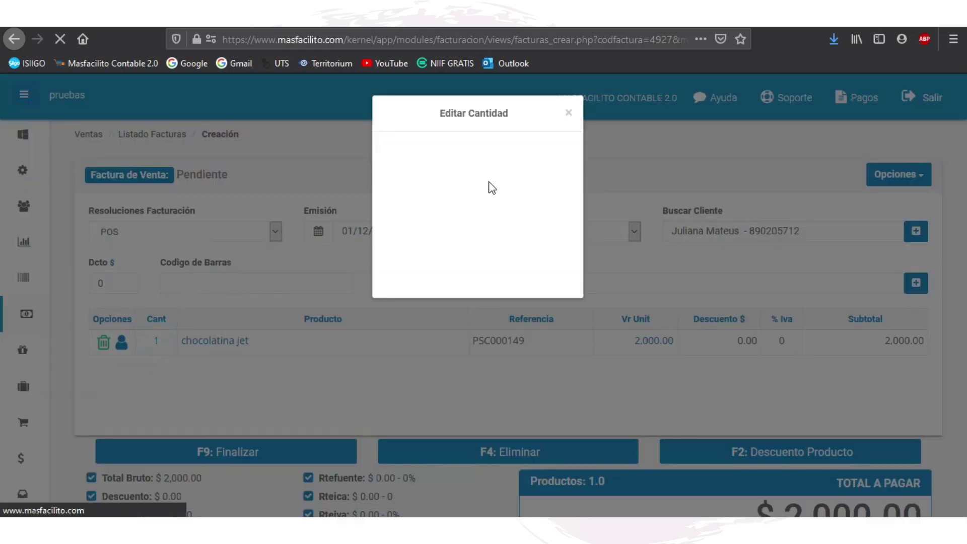
{"action": "left_click", "coordinate": [465, 174]}
{"action": "left_click", "coordinate": [484, 194]}
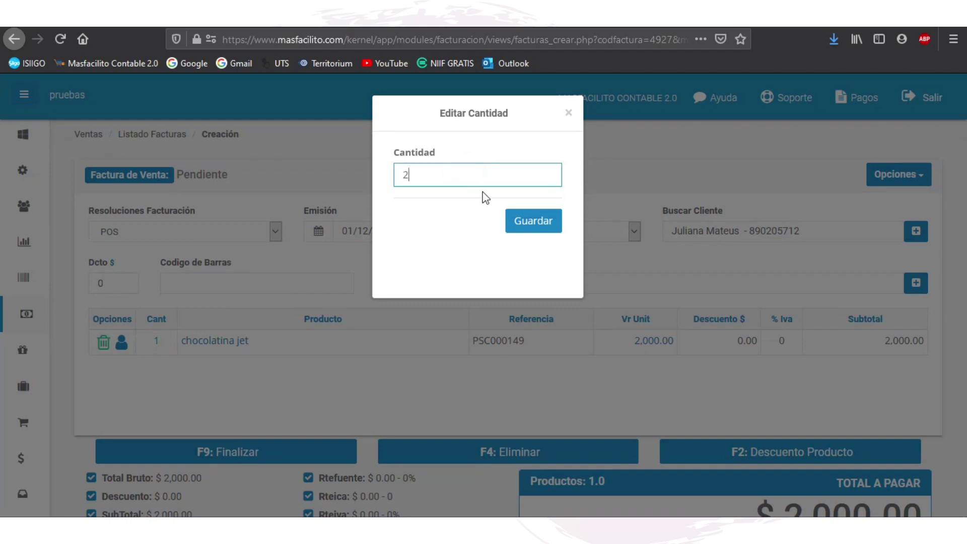
{"action": "left_click", "coordinate": [523, 225]}
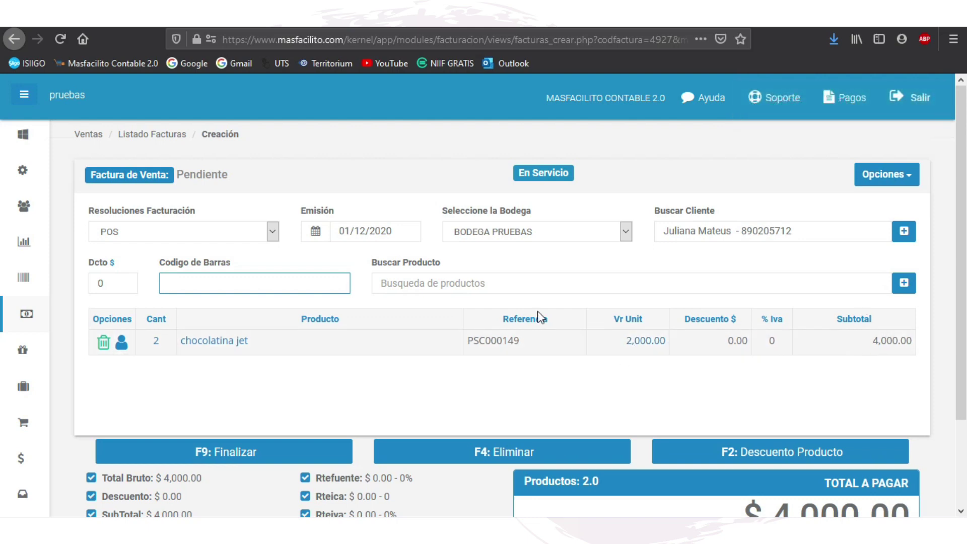
{"action": "left_click", "coordinate": [156, 340]}
{"action": "left_click", "coordinate": [478, 204]}
{"action": "left_click", "coordinate": [547, 228]}
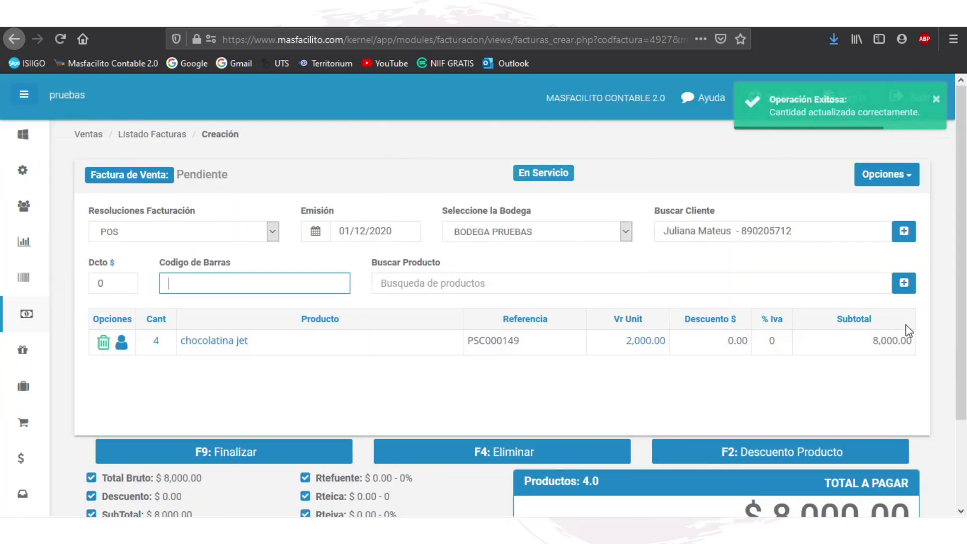
Step: Assign the first employee in the list as salesperson for the chocolatina jet line
{"action": "left_click", "coordinate": [126, 344]}
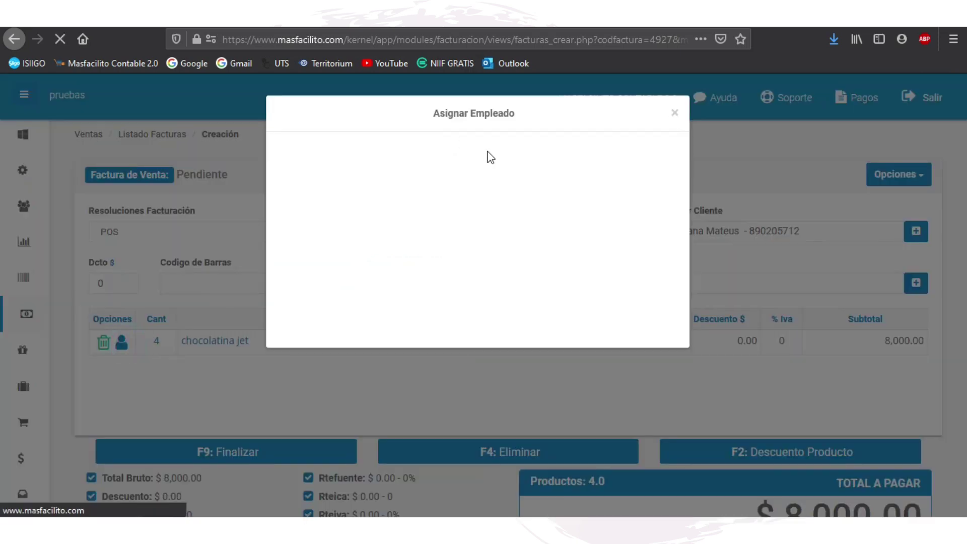
{"action": "left_click", "coordinate": [658, 180]}
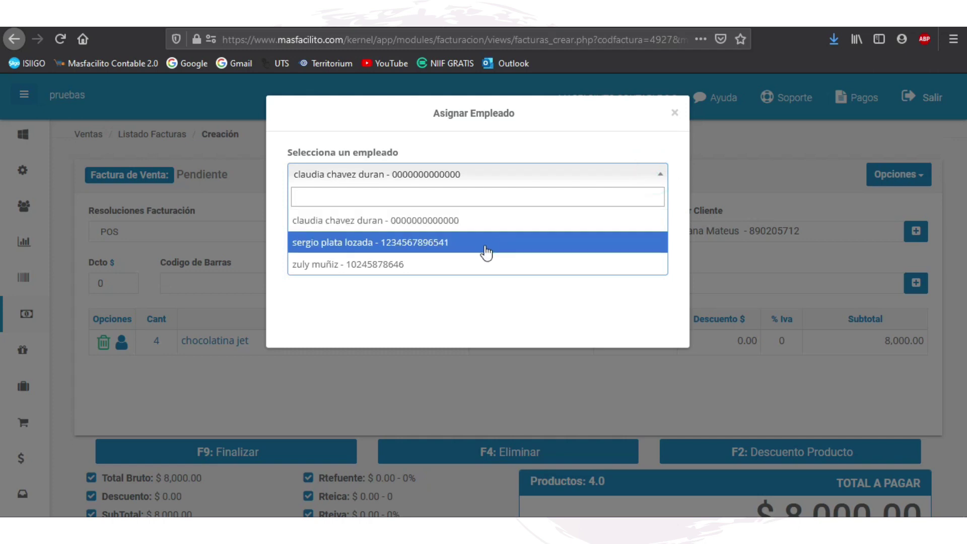
{"action": "left_click", "coordinate": [455, 223]}
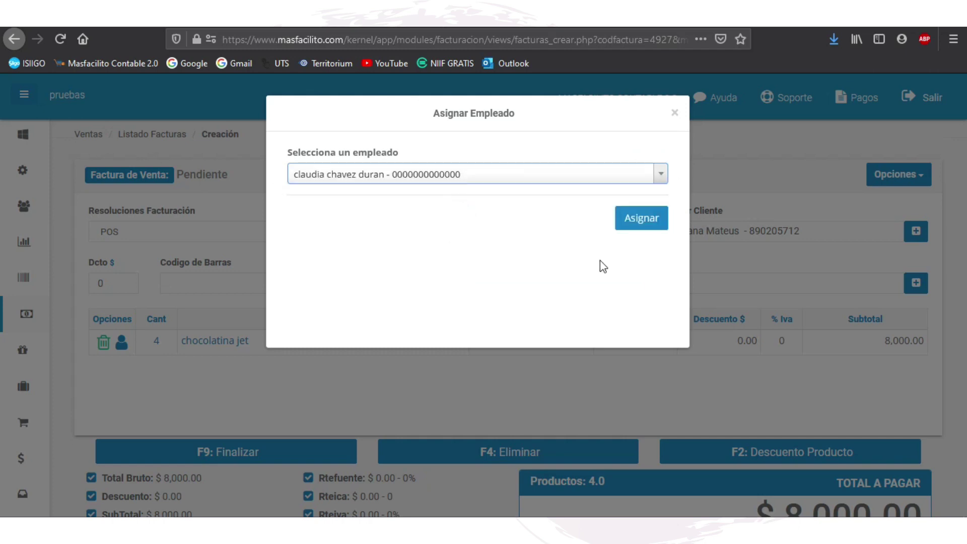
{"action": "left_click", "coordinate": [634, 221]}
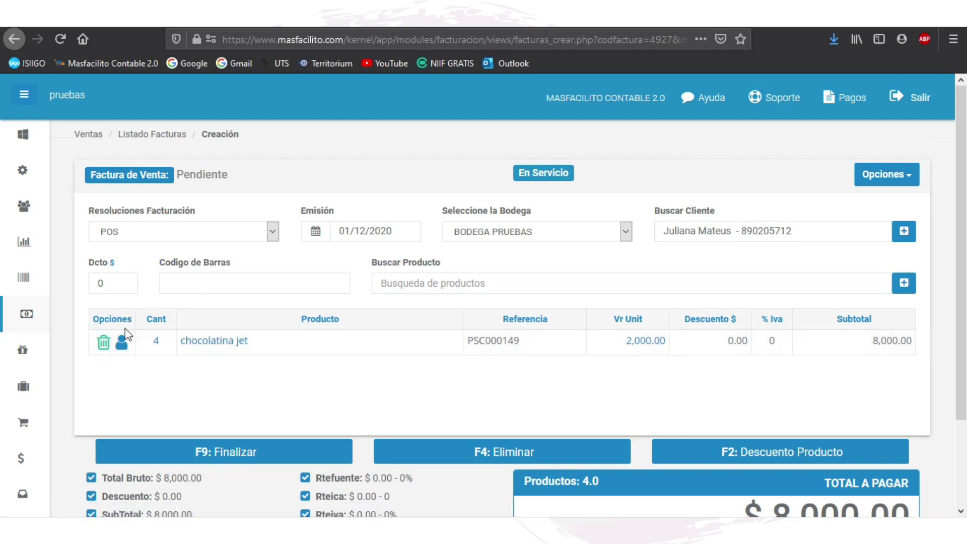
{"action": "scroll", "coordinate": [180, 355], "scroll_direction": "down", "scroll_amount": 3}
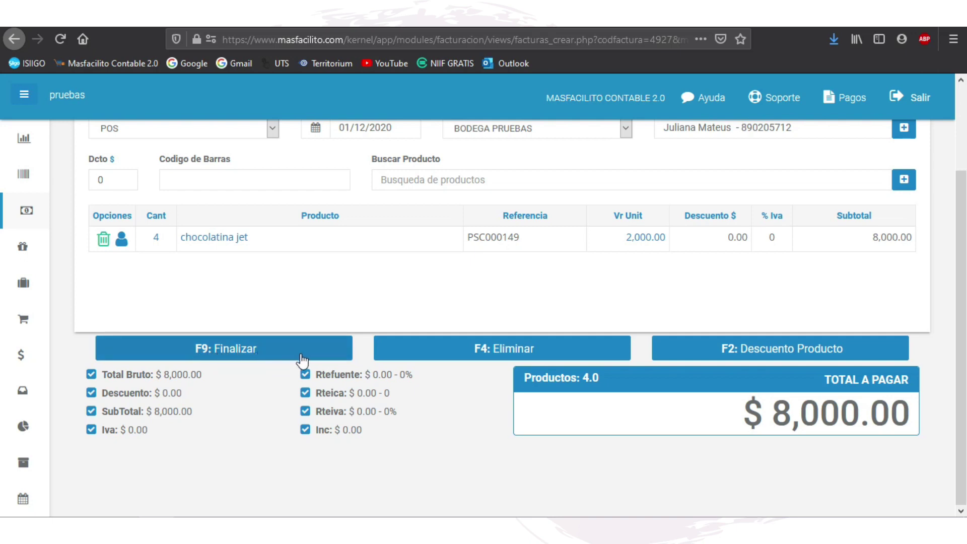
Step: Finalize the invoice with F9 and choose the Retefuente withholding rate
{"action": "left_click", "coordinate": [262, 354]}
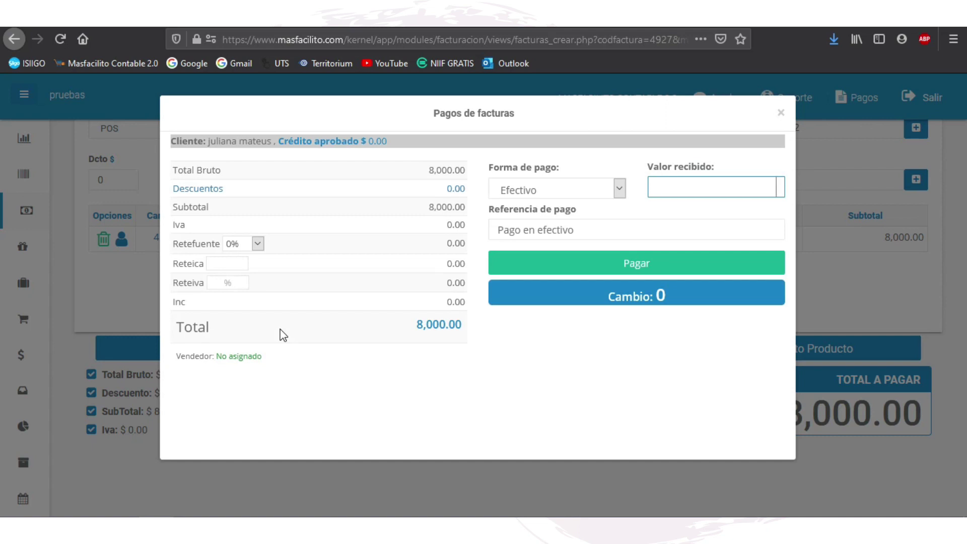
{"action": "left_click", "coordinate": [257, 243]}
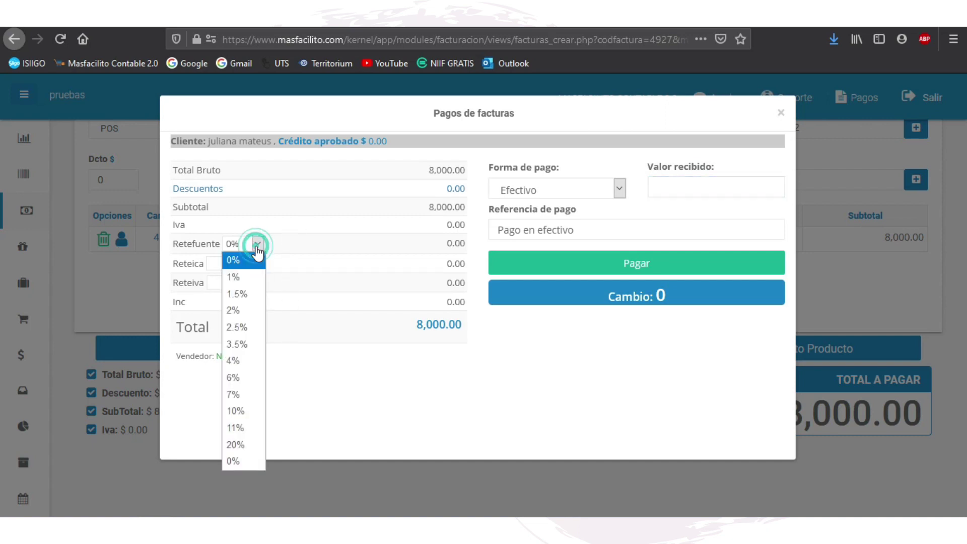
{"action": "left_click", "coordinate": [239, 328]}
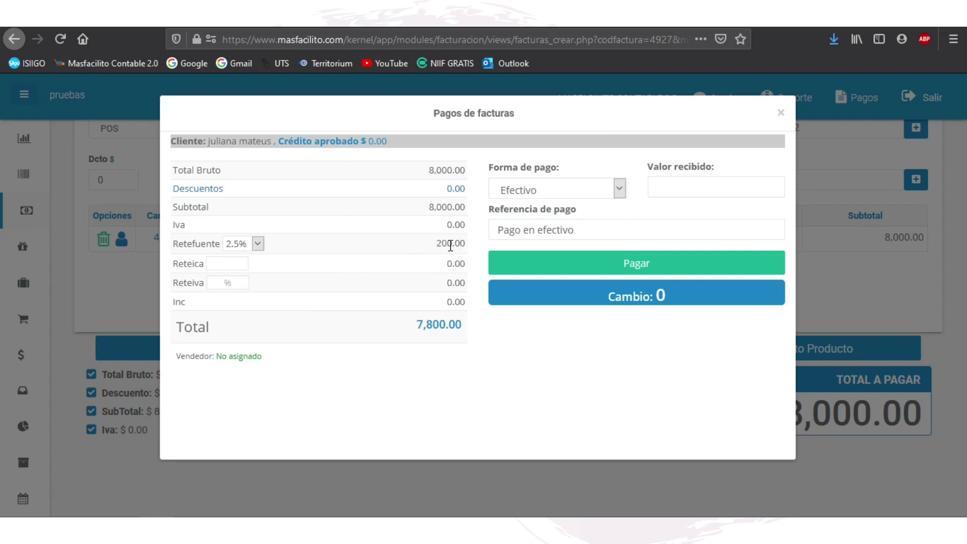
Step: Pay in cash (Efectivo) with 10,000 received and print receipt POS53
{"action": "left_click", "coordinate": [619, 190]}
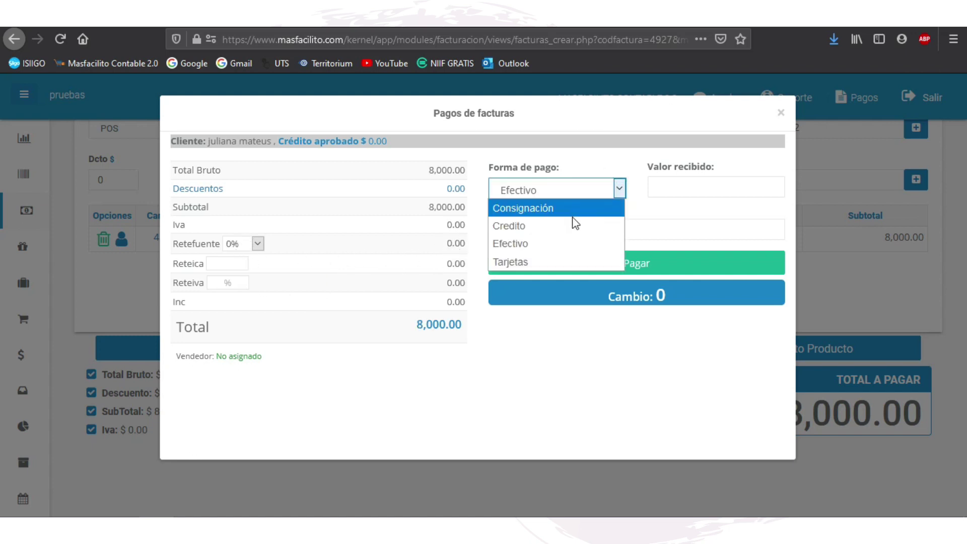
{"action": "left_click", "coordinate": [555, 244]}
{"action": "left_click", "coordinate": [657, 185]}
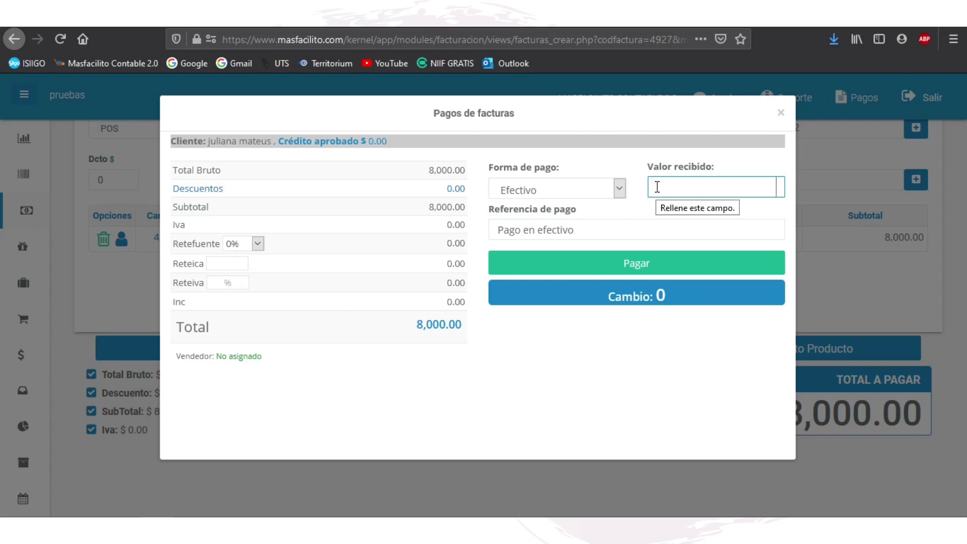
{"action": "type", "text": "10,000"}
{"action": "left_click", "coordinate": [647, 229]}
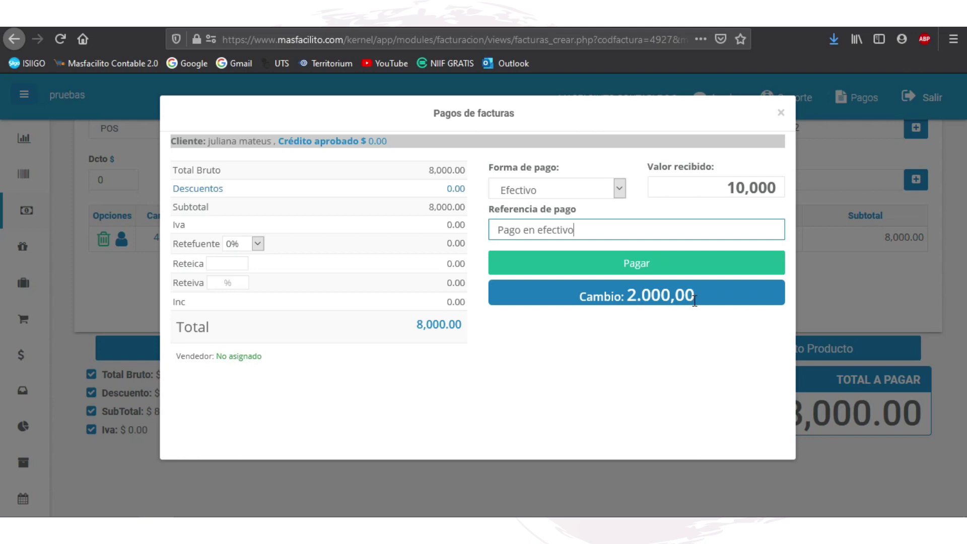
{"action": "left_click", "coordinate": [655, 264]}
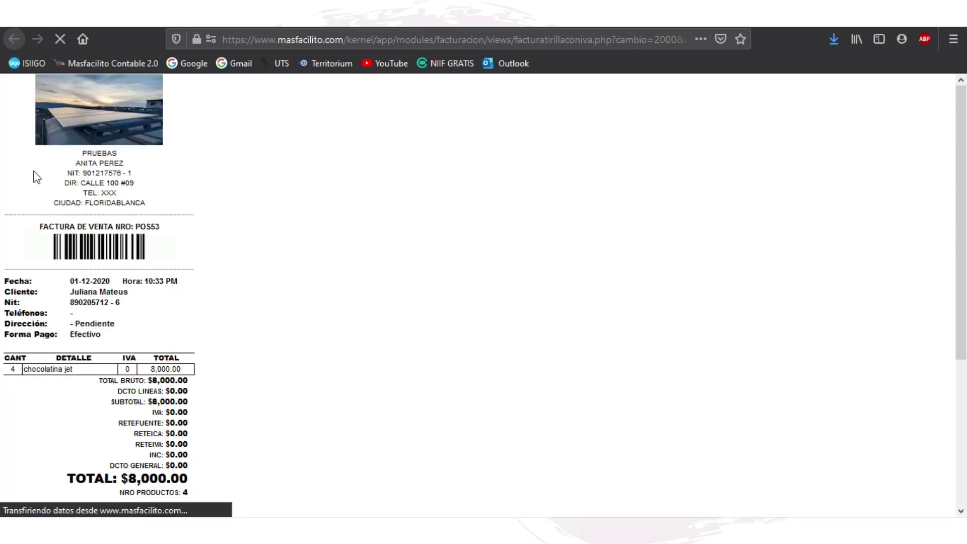
{"action": "left_click", "coordinate": [222, 290]}
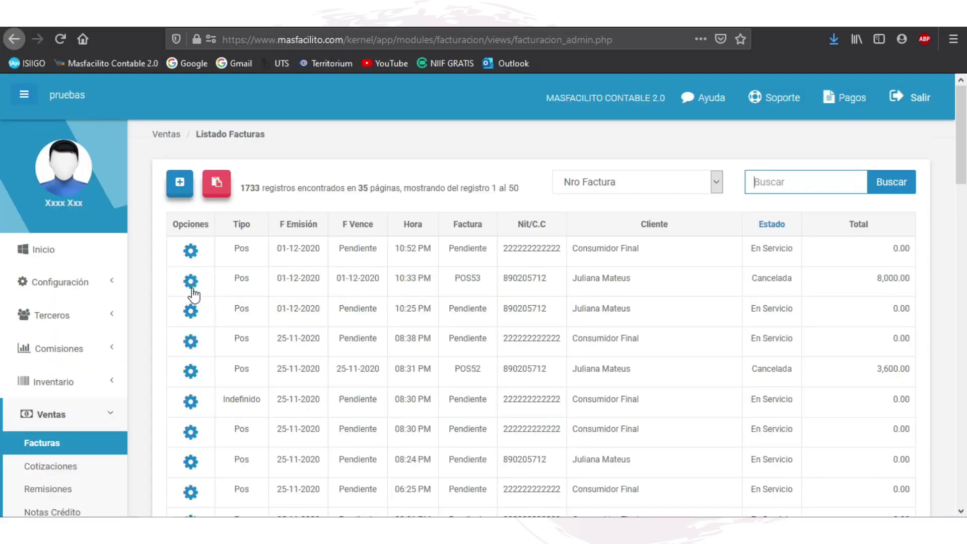